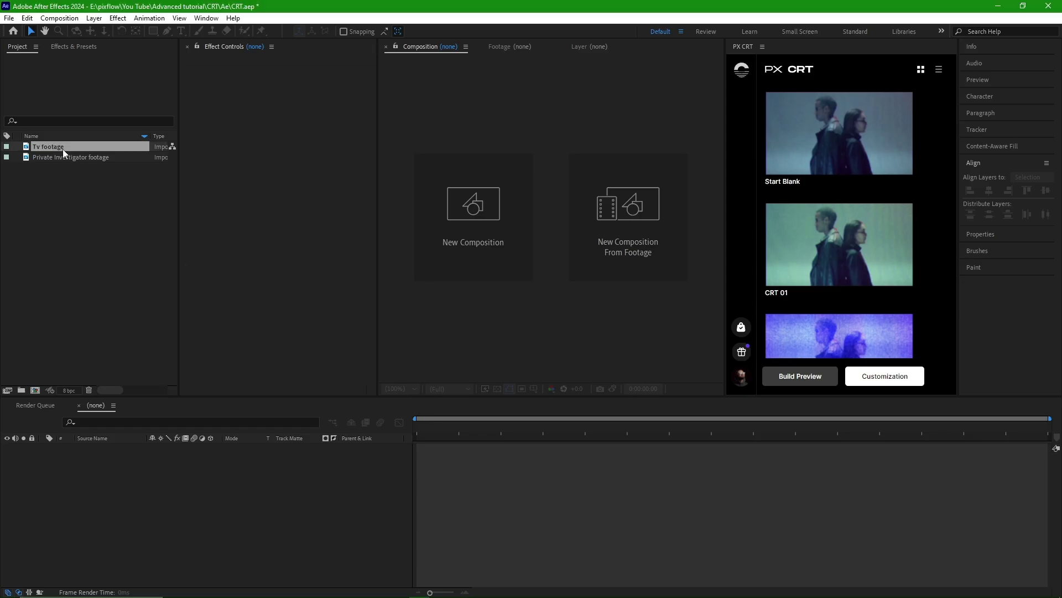
Step: Create a new composition from the Tv footage clip and preview it
left_click_drag(62, 147, 35, 390)
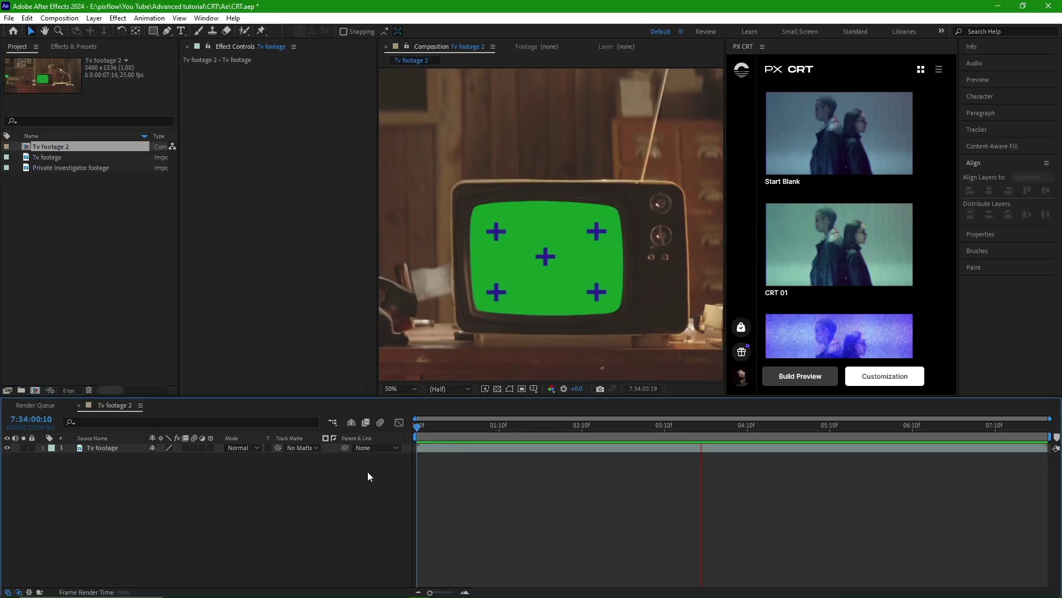
key("space")
Step: Apply Track in Boris FX Mocha to the Tv footage layer, launch Mocha AE and dismiss the welcome message
left_click(112, 450)
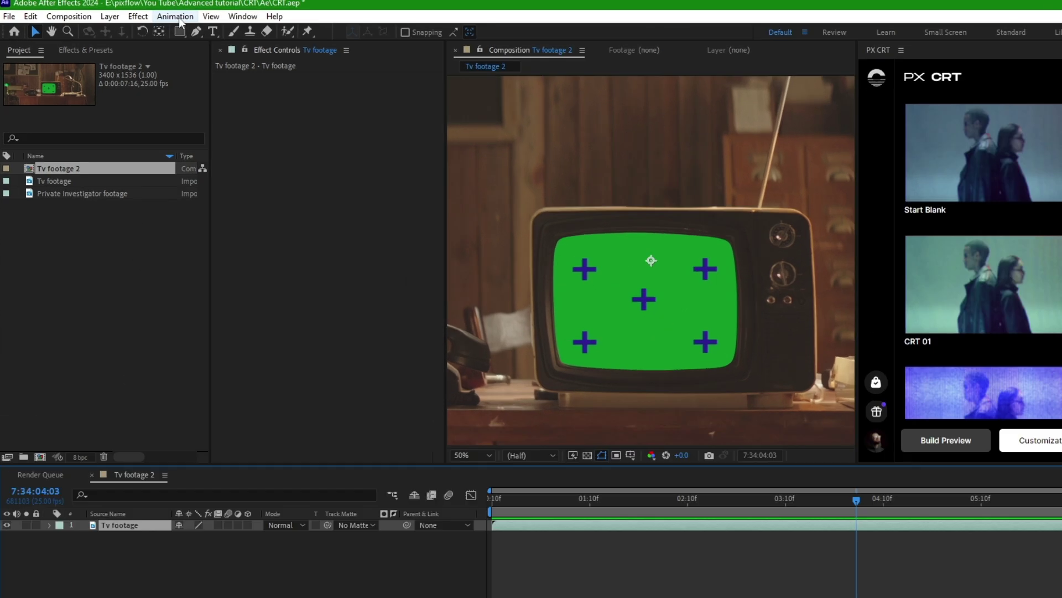
left_click(150, 17)
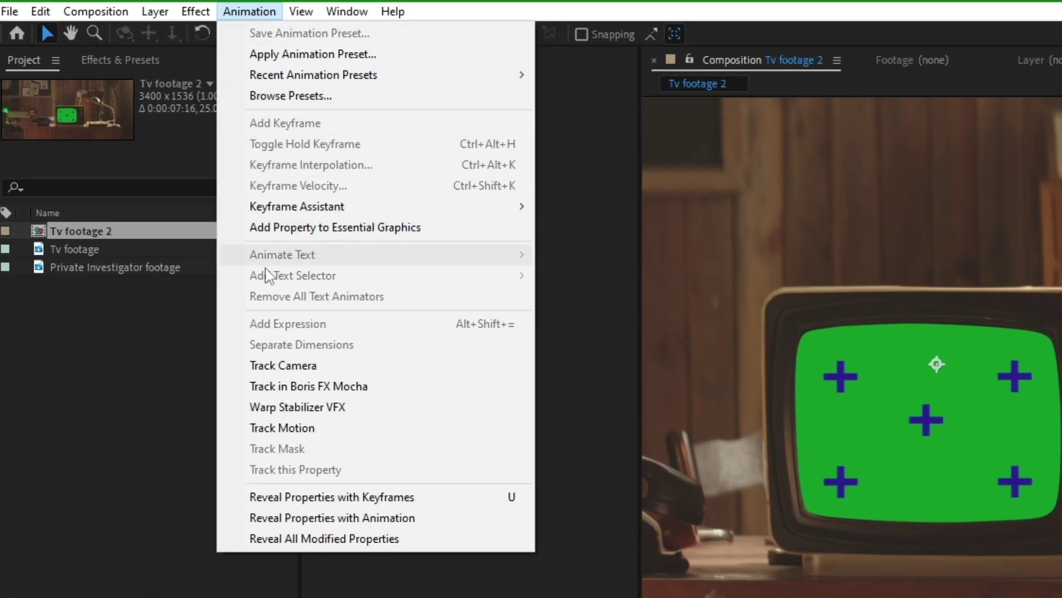
left_click(283, 386)
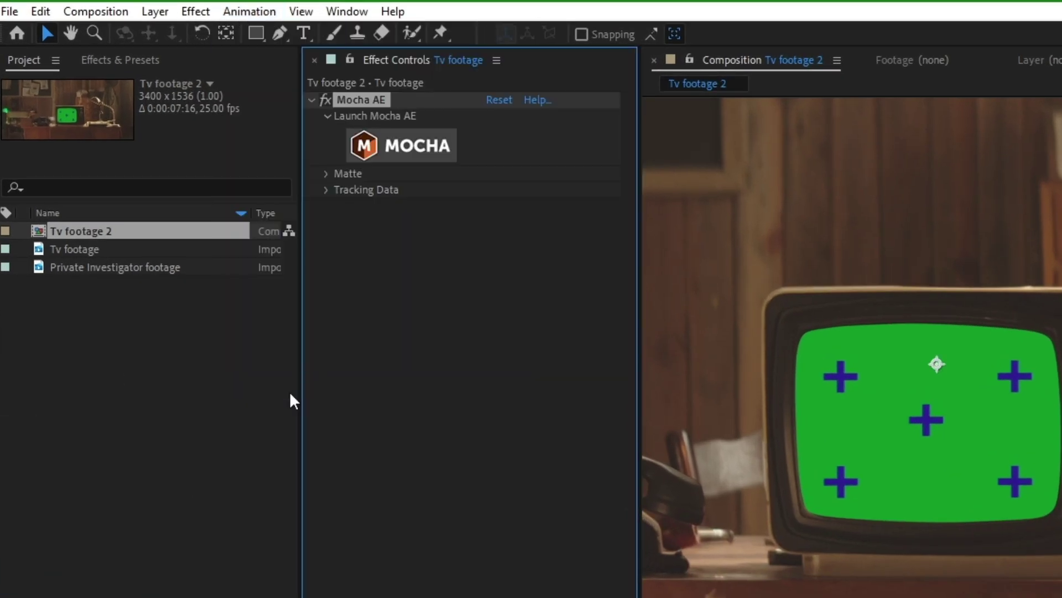
left_click(393, 145)
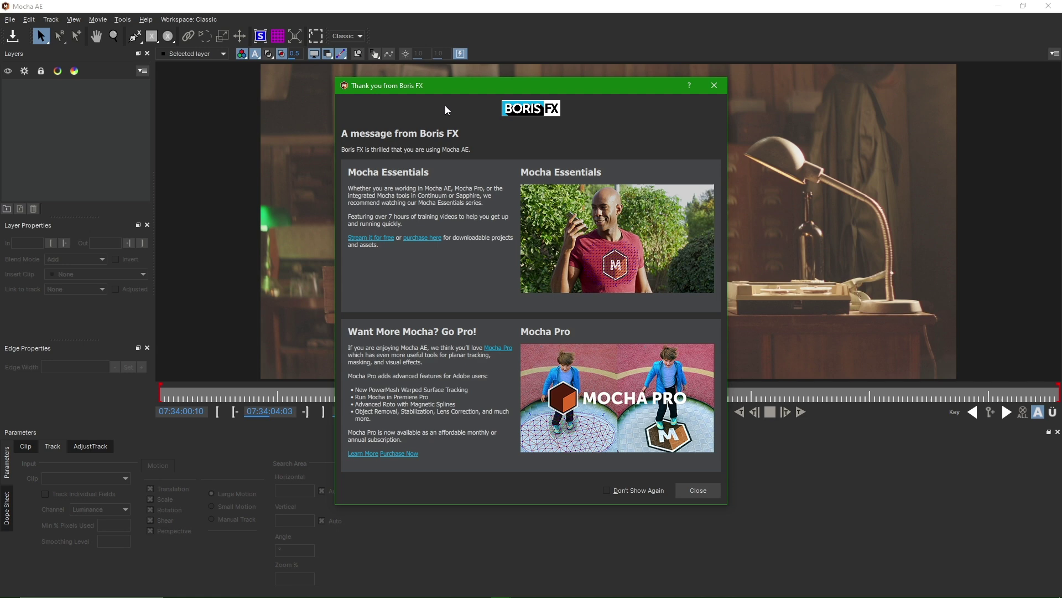
left_click(713, 85)
left_click(848, 485)
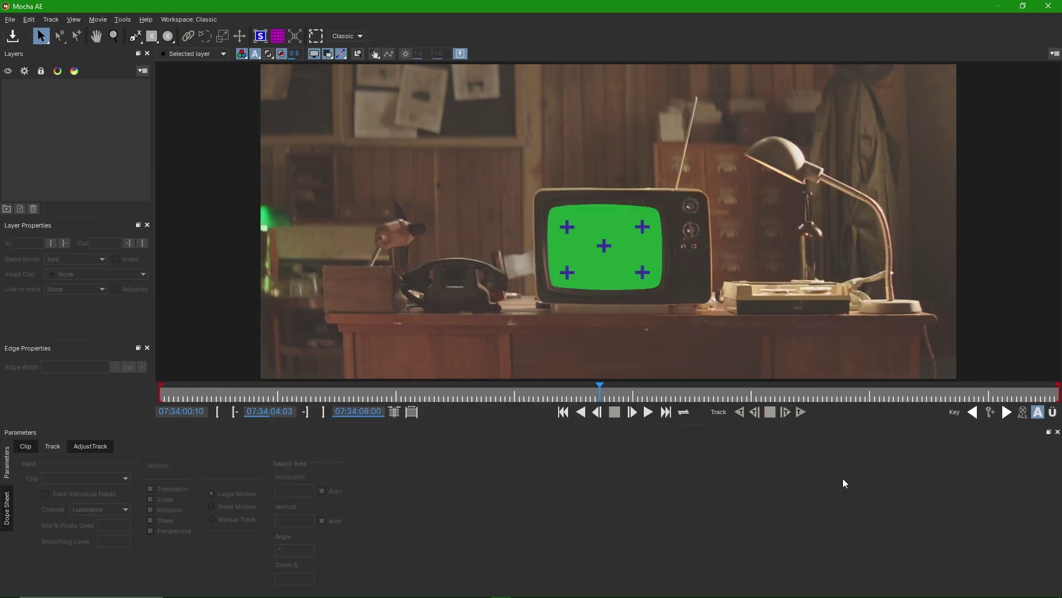
Step: At the first frame, trace an X-Spline along the green screen's edge from the upper middle, down the left side, around the lower-left corner
scroll(623, 291, "up", 3)
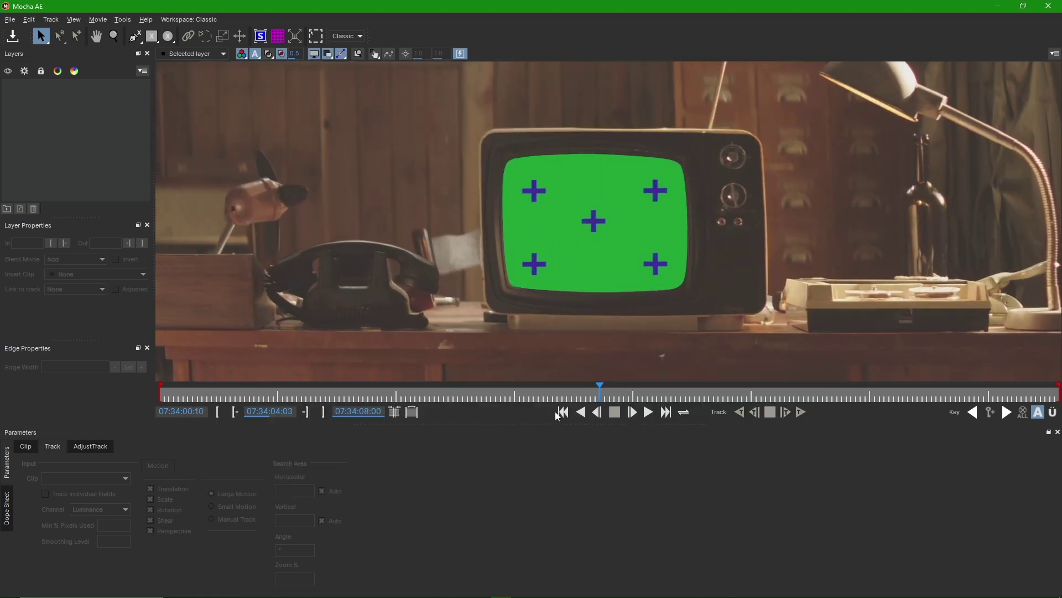
left_click(563, 412)
scroll(656, 308, "up", 4)
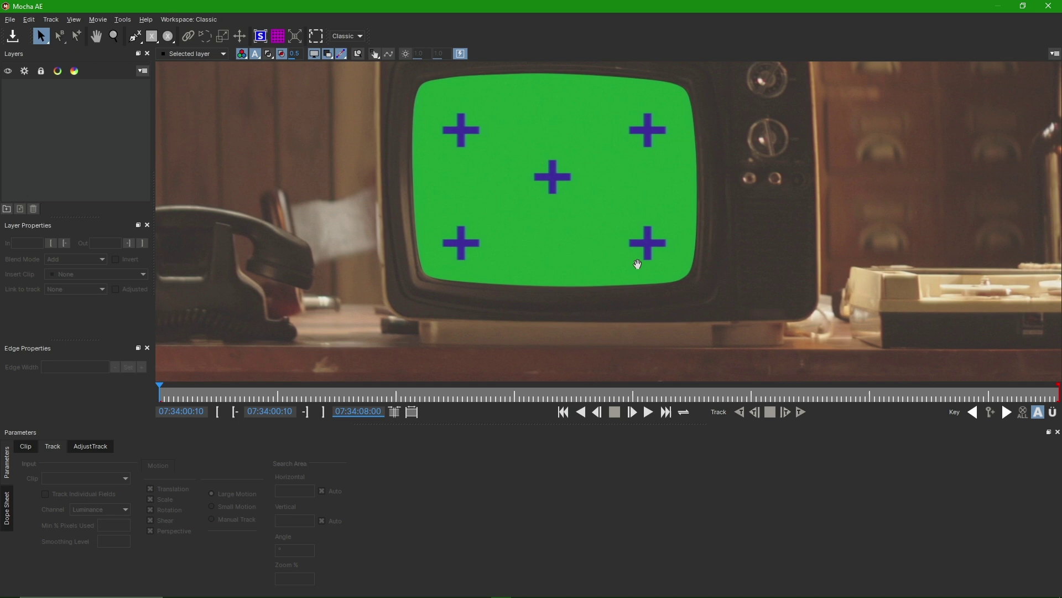
scroll(648, 325, "up", 1)
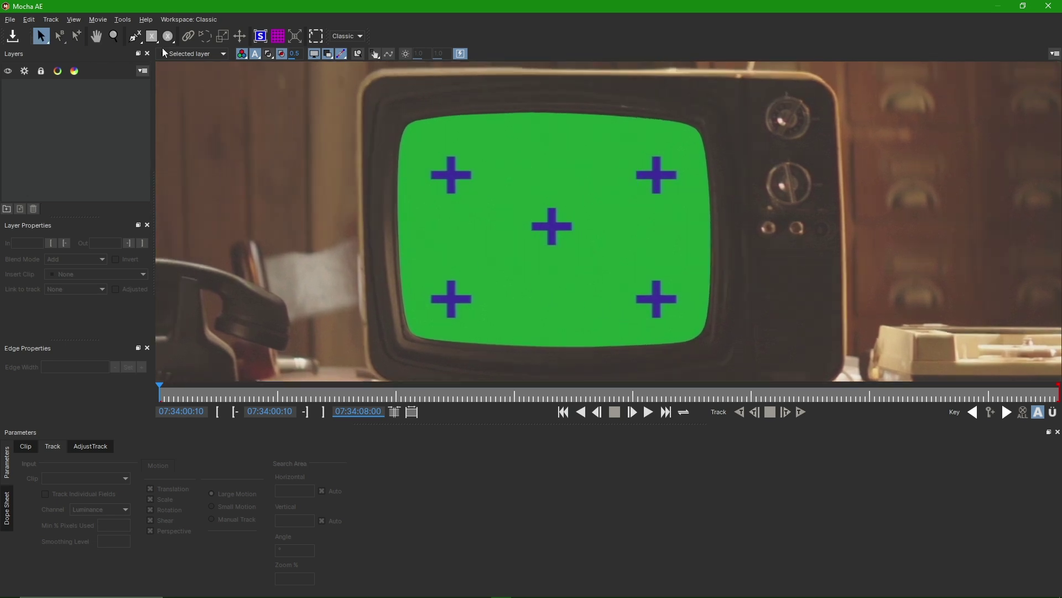
left_click(134, 37)
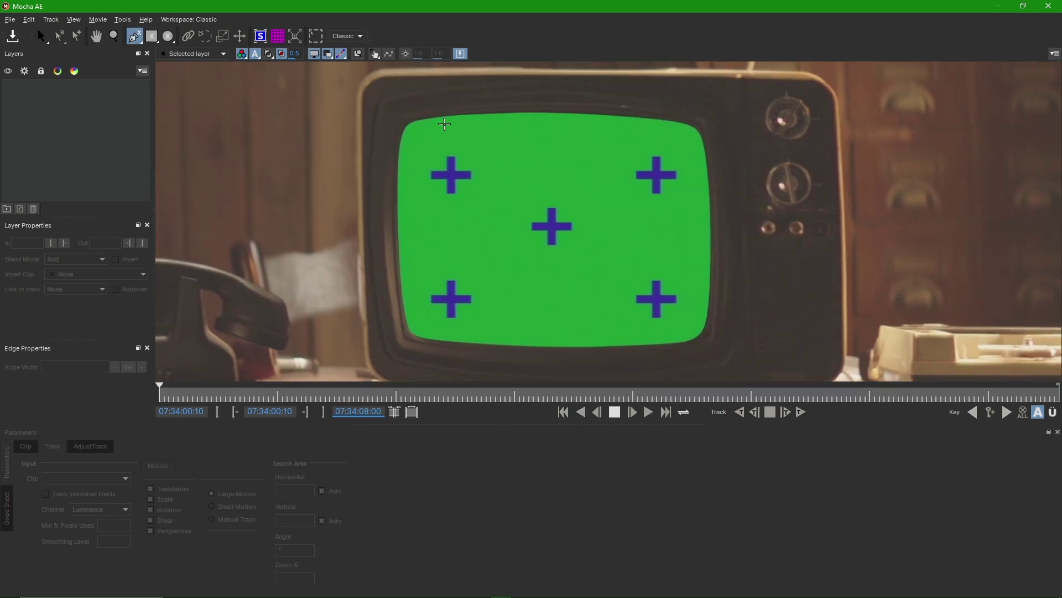
scroll(478, 113, "up", 1)
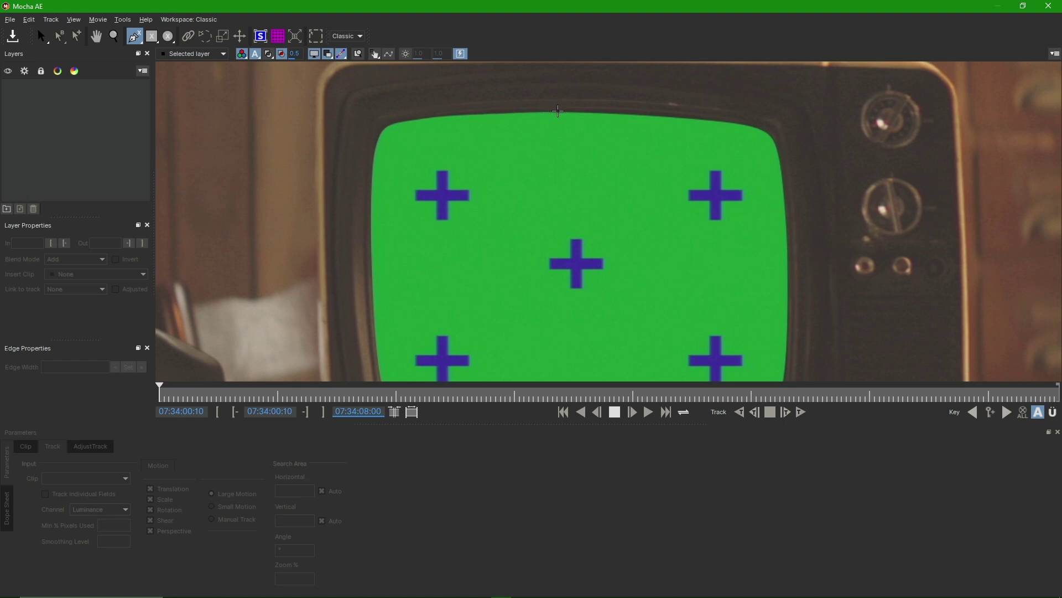
left_click(558, 110)
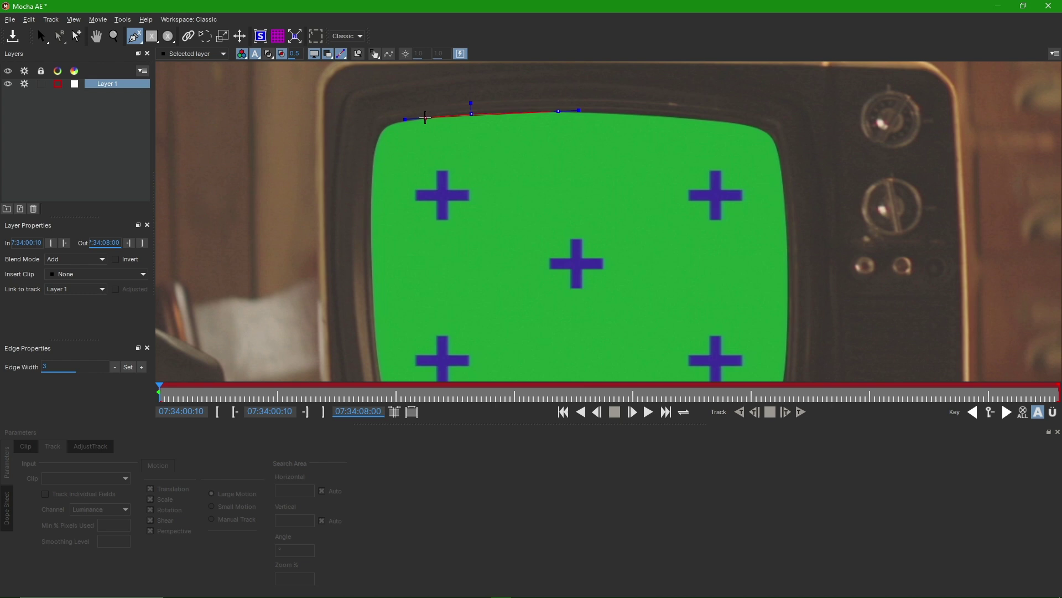
left_click(426, 117)
left_click(397, 122)
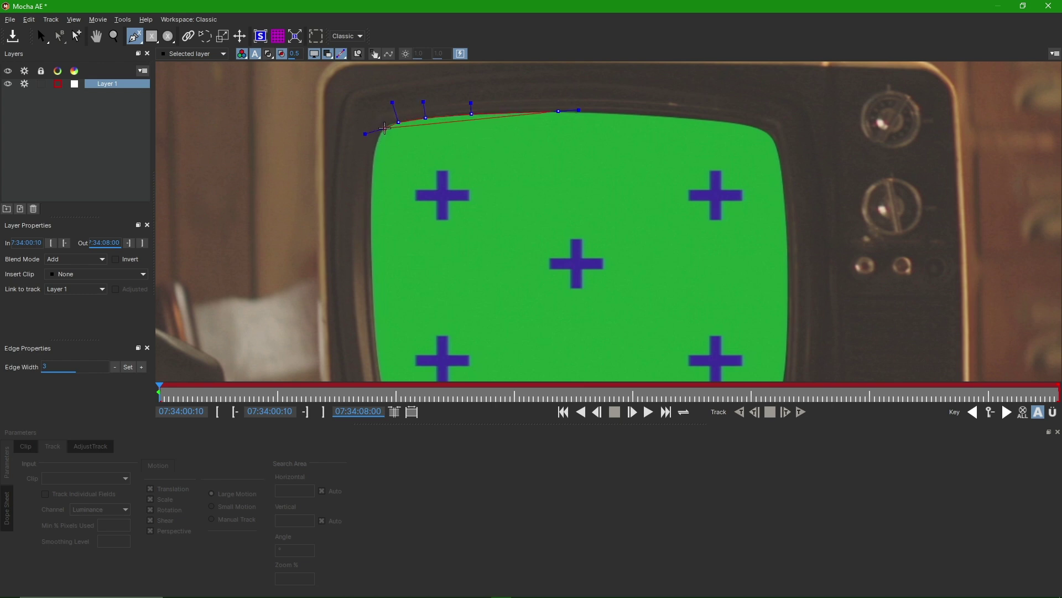
left_click(385, 127)
left_click(377, 139)
left_click(372, 171)
left_click_drag(368, 269, 375, 193)
left_click(377, 225)
left_click(386, 314)
left_click(395, 330)
left_click(405, 337)
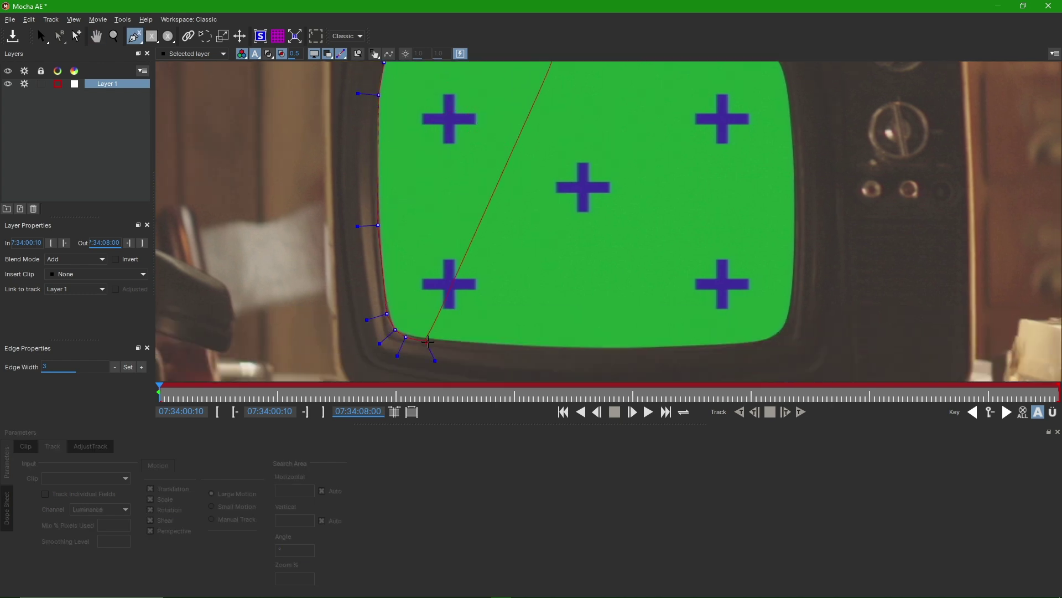
Step: Continue the spline along the screen's bottom edge, right side and upper-right corner, and close it at the top edge
left_click(439, 342)
left_click(539, 348)
left_click(646, 349)
left_click(728, 346)
left_click(790, 307)
left_click(796, 176)
left_click(790, 105)
left_click_drag(790, 105, 772, 243)
left_click(764, 204)
left_click(747, 188)
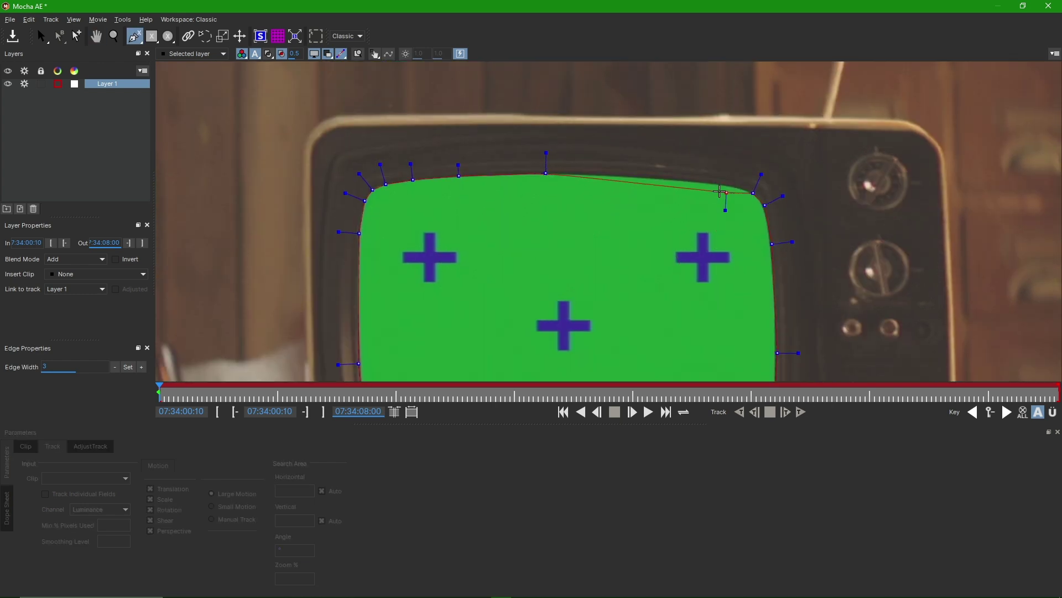
left_click(709, 182)
right_click(611, 174)
Step: Refine the spline points on the screen's left side, lower-left corner and bottom edge so they follow the green border
left_click_drag(398, 177, 917, 147)
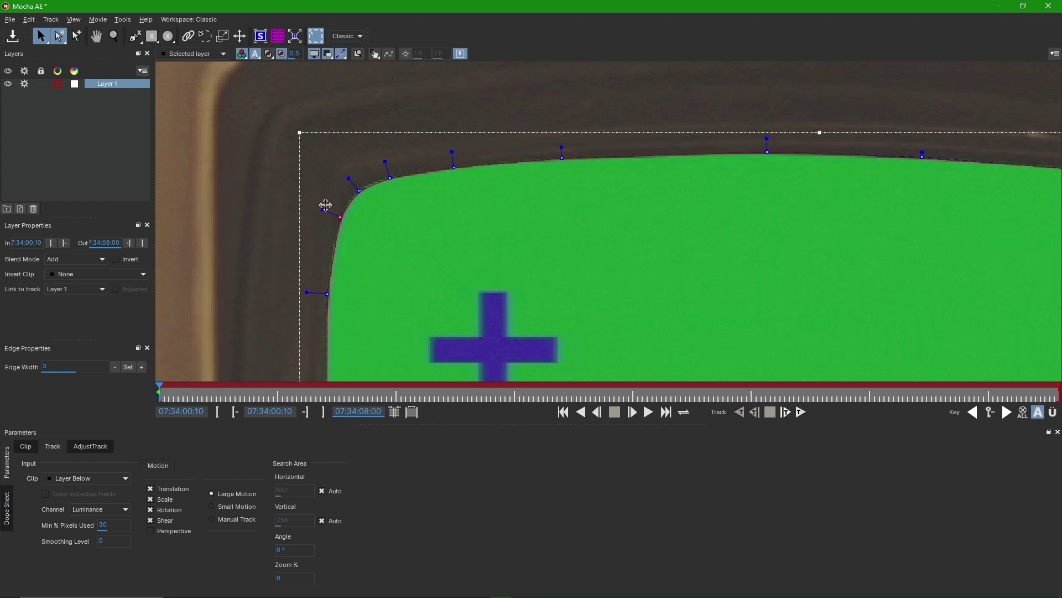
left_click_drag(308, 290, 376, 202)
left_click_drag(433, 376, 492, 244)
left_click_drag(454, 286, 456, 100)
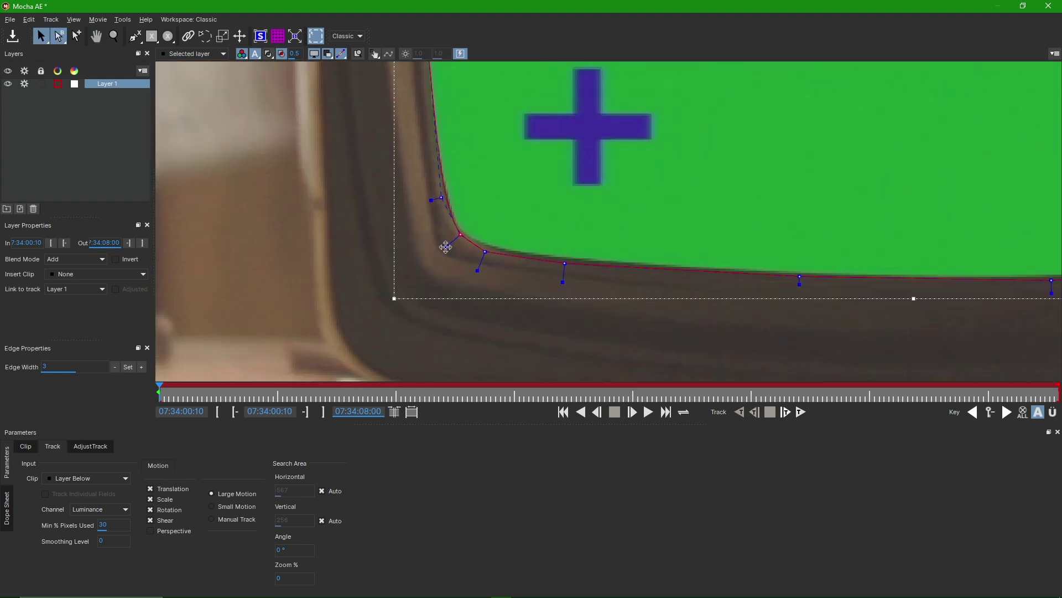
left_click_drag(483, 253, 488, 246)
left_click_drag(567, 261, 271, 265)
left_click_drag(874, 285, 520, 290)
left_click_drag(739, 83, 697, 359)
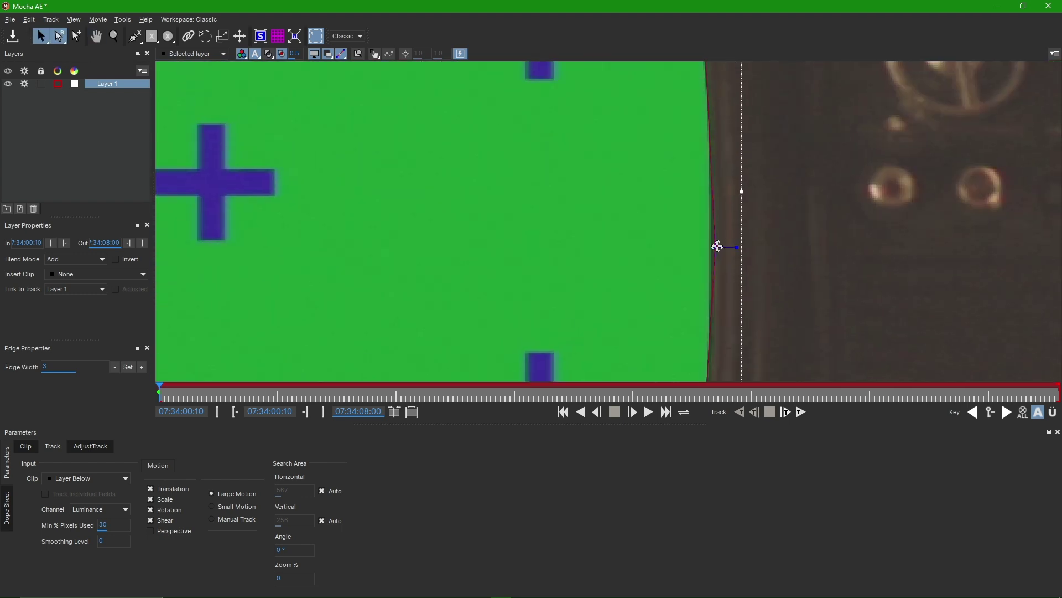
Step: Refine the spline points along the screen's right side and upper-right corner to match the green border
left_click_drag(718, 247, 713, 247)
left_click_drag(708, 83, 668, 342)
left_click_drag(667, 247, 660, 246)
left_click_drag(666, 339, 659, 136)
left_click_drag(685, 303, 683, 299)
left_click_drag(657, 196, 648, 362)
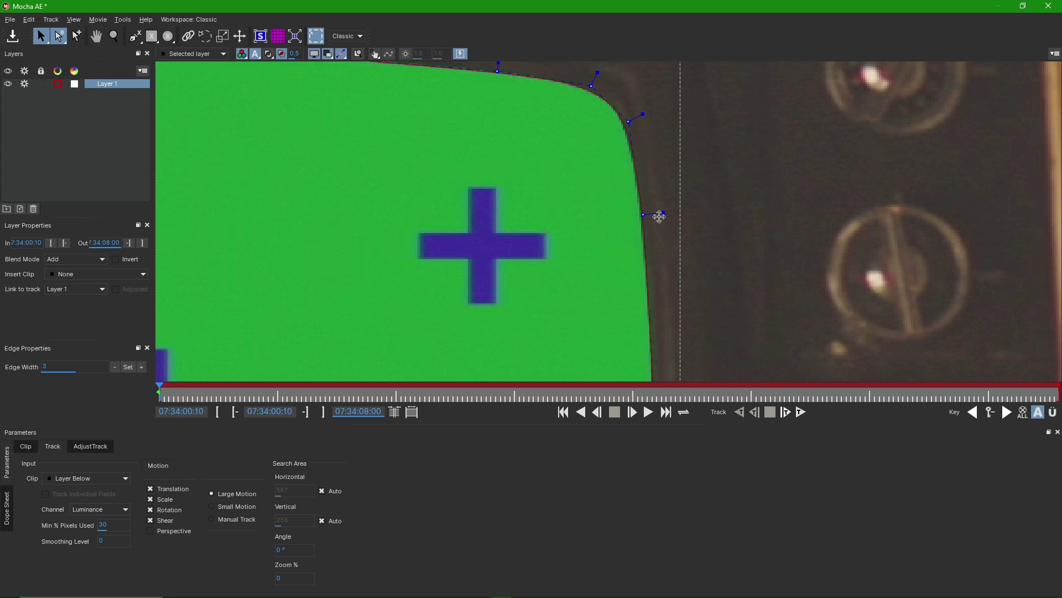
left_click_drag(661, 214, 658, 216)
left_click_drag(597, 177, 630, 273)
scroll(562, 287, "down", 3)
scroll(519, 318, "down", 3)
left_click_drag(508, 326, 582, 193)
Step: Show the planar surface and fit its four corners around the TV's green screen
left_click(263, 37)
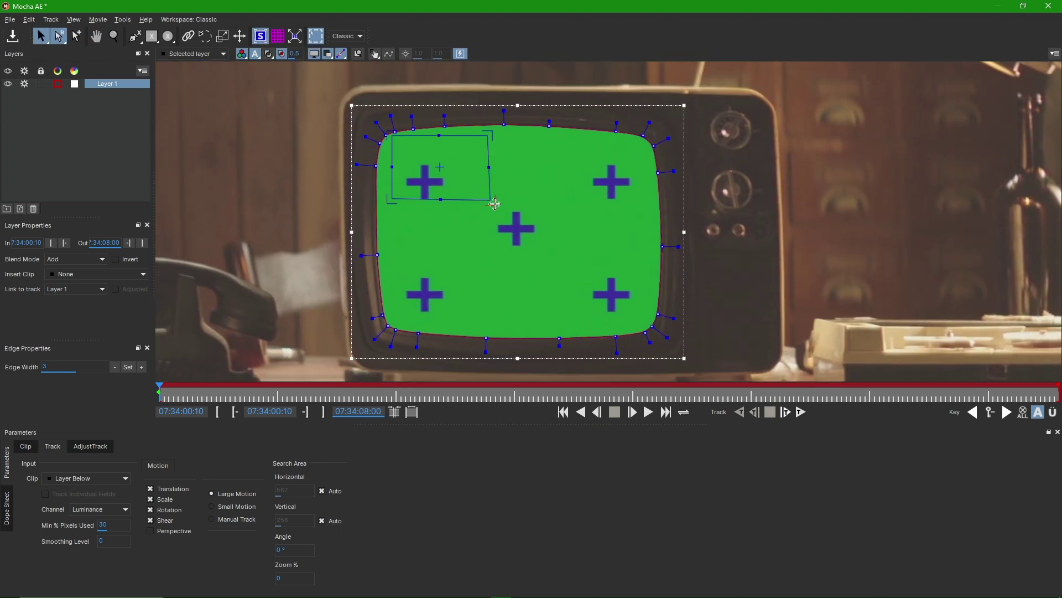
left_click_drag(489, 198, 681, 354)
left_click_drag(501, 133, 668, 120)
left_click_drag(680, 353, 669, 351)
left_click_drag(662, 119, 662, 113)
left_click_drag(391, 137, 384, 122)
left_click_drag(391, 203, 372, 338)
left_click_drag(379, 117, 366, 117)
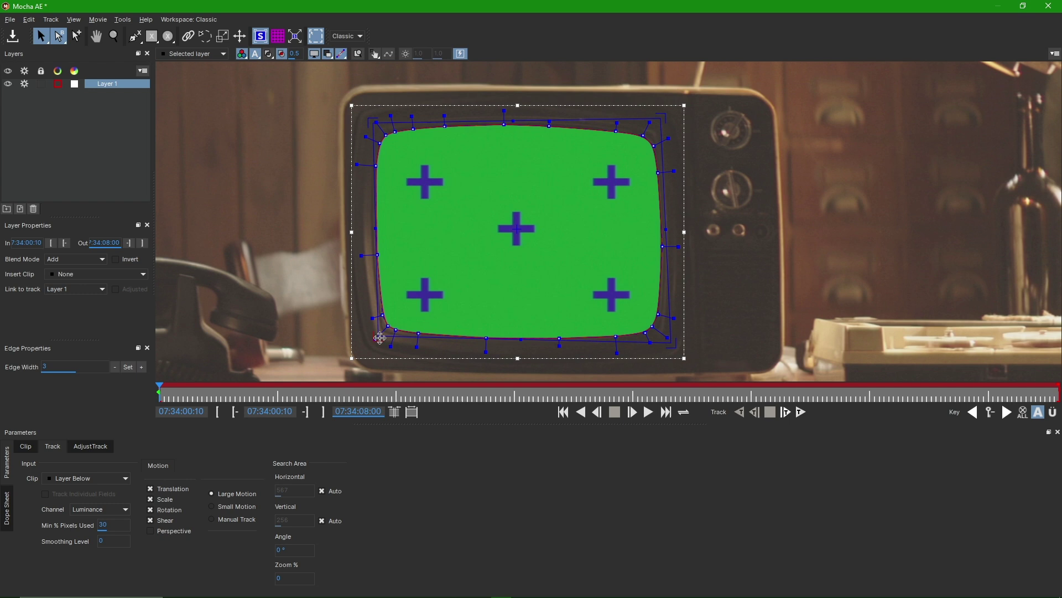
left_click_drag(380, 338, 377, 337)
left_click_drag(676, 347, 671, 348)
left_click_drag(374, 339, 372, 343)
Step: Show the planar grid and check the surface's perspective against the TV
left_click(277, 36)
scroll(568, 182, "down", 6)
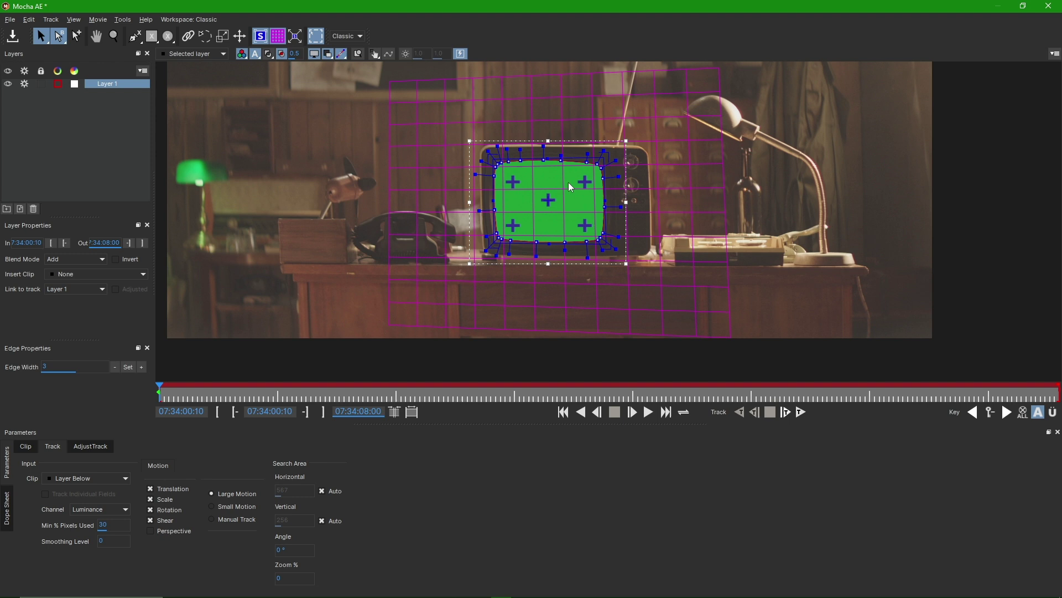
scroll(572, 188, "up", 4)
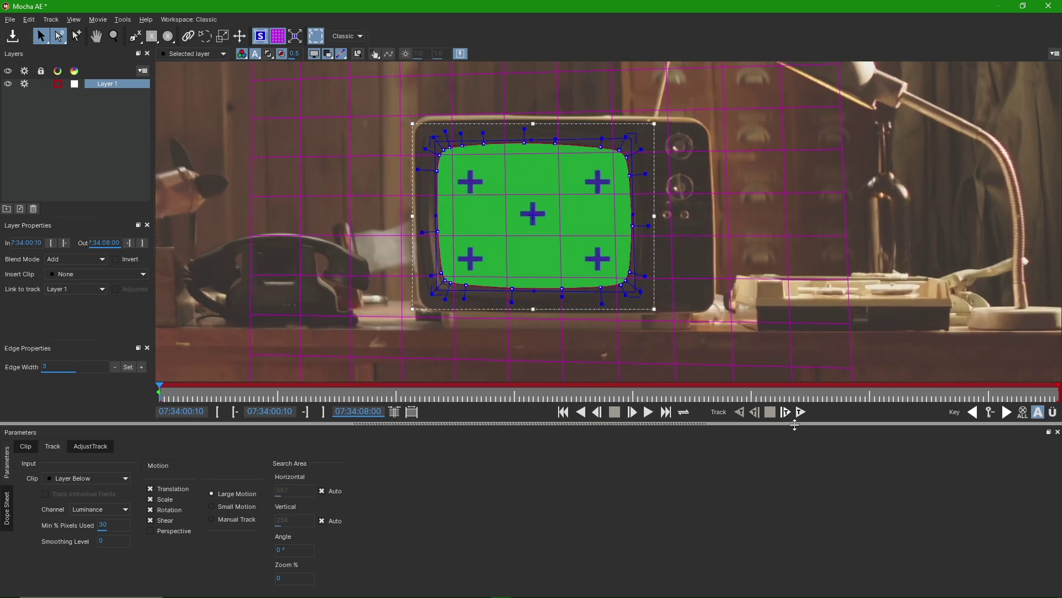
Step: Hide the planar grid and track Layer 1 forward to the end of the clip
left_click(280, 41)
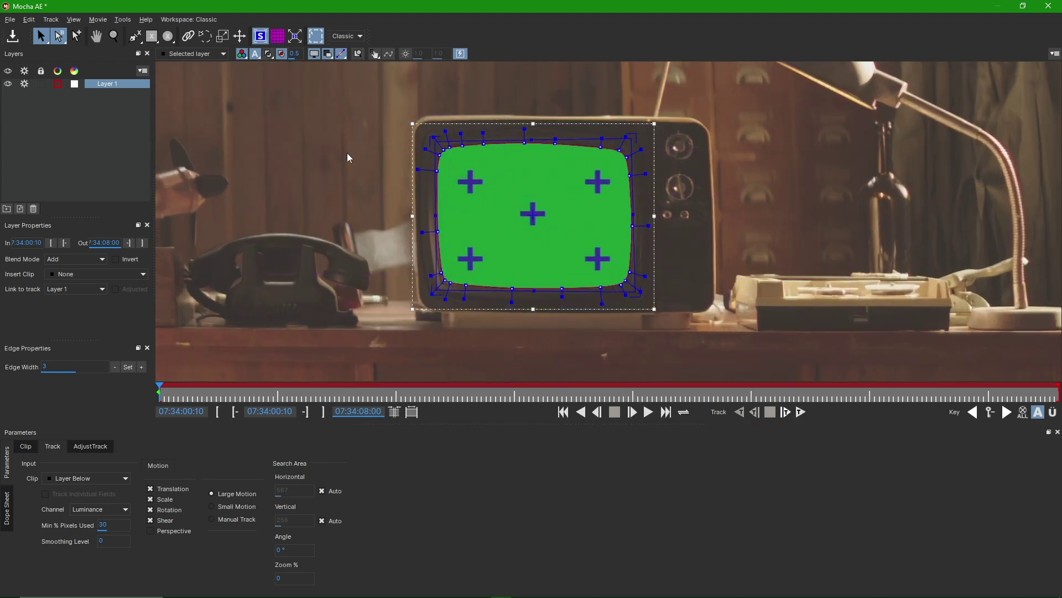
left_click(800, 413)
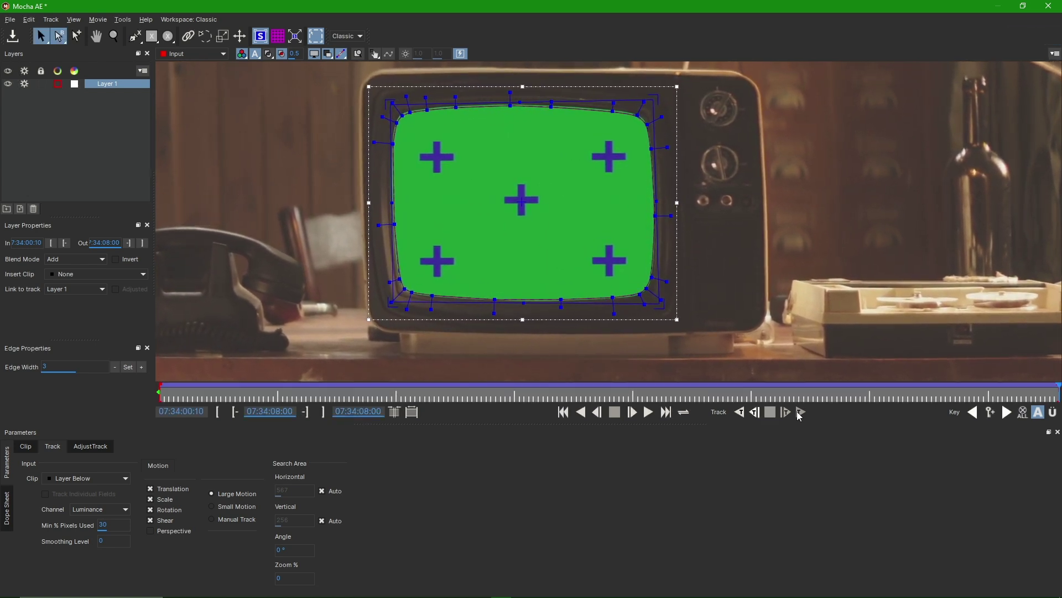
Step: At the last frame, realign the spline points at the screen's upper-right corner and right half of the top edge
scroll(525, 120, "up", 5)
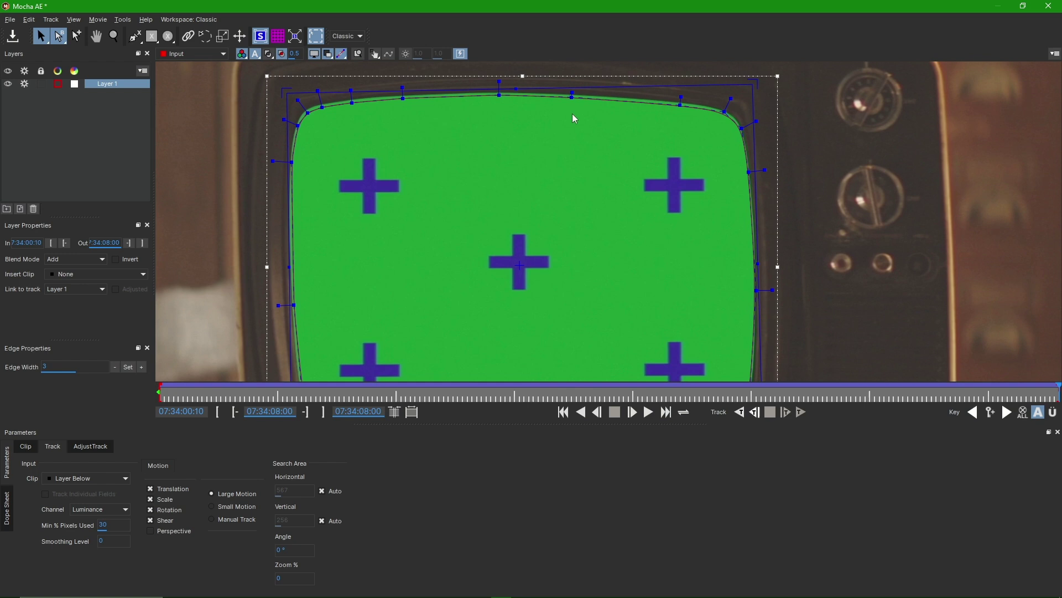
key("x")
left_click_drag(682, 129, 603, 195)
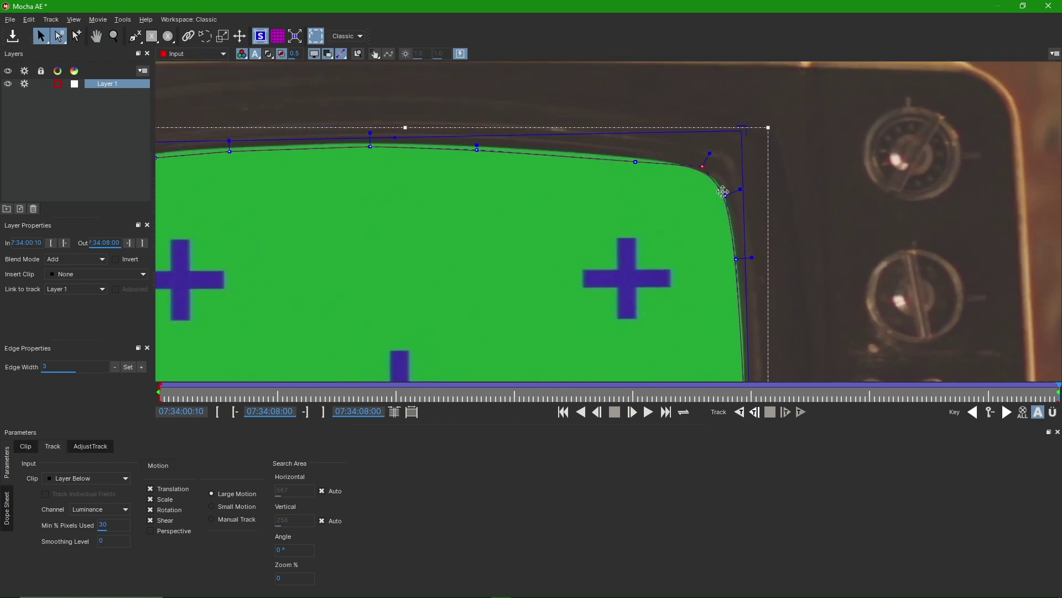
left_click_drag(723, 190, 728, 191)
left_click_drag(636, 162, 636, 155)
left_click_drag(477, 150, 477, 142)
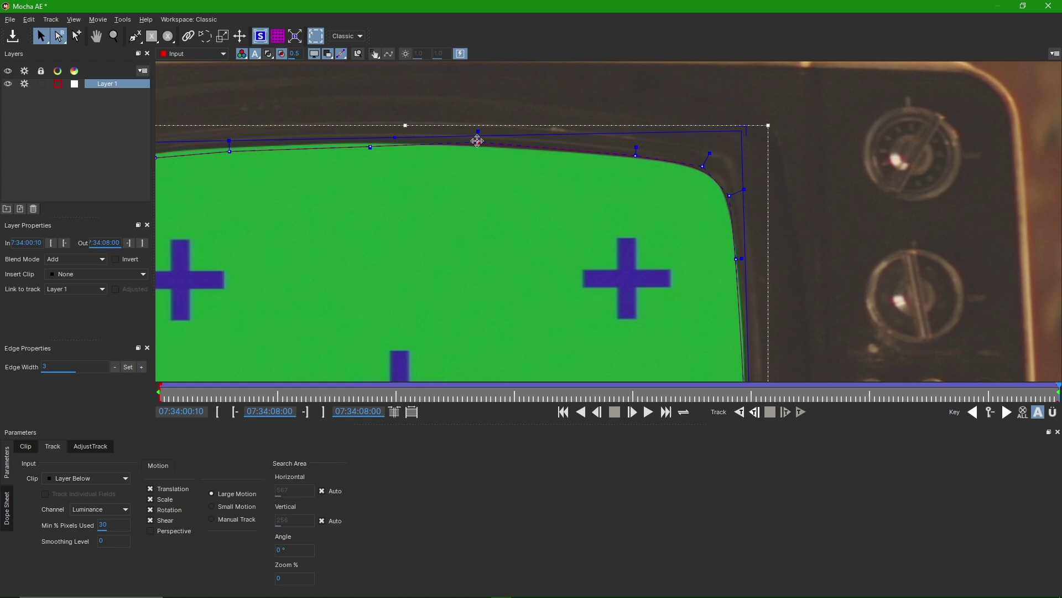
Step: Realign the spline points from the middle of the screen's top edge to its upper-left corner
key("x")
left_click_drag(366, 185, 616, 197)
left_click_drag(621, 159, 618, 155)
left_click_drag(479, 163, 477, 157)
left_click_drag(405, 170, 404, 164)
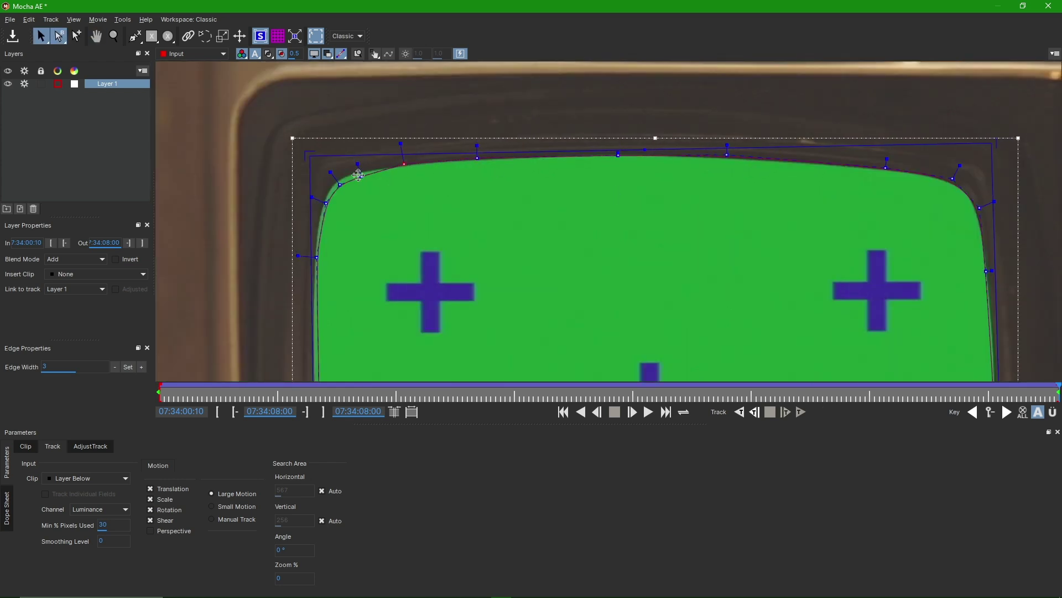
left_click_drag(325, 200, 322, 199)
Step: Realign the spline points down the screen's left side to the lower-left corner
key("x")
left_click_drag(331, 254, 412, 193)
key("x")
left_click_drag(421, 354, 462, 189)
left_click_drag(461, 216, 459, 215)
key("x")
left_click_drag(477, 363, 498, 209)
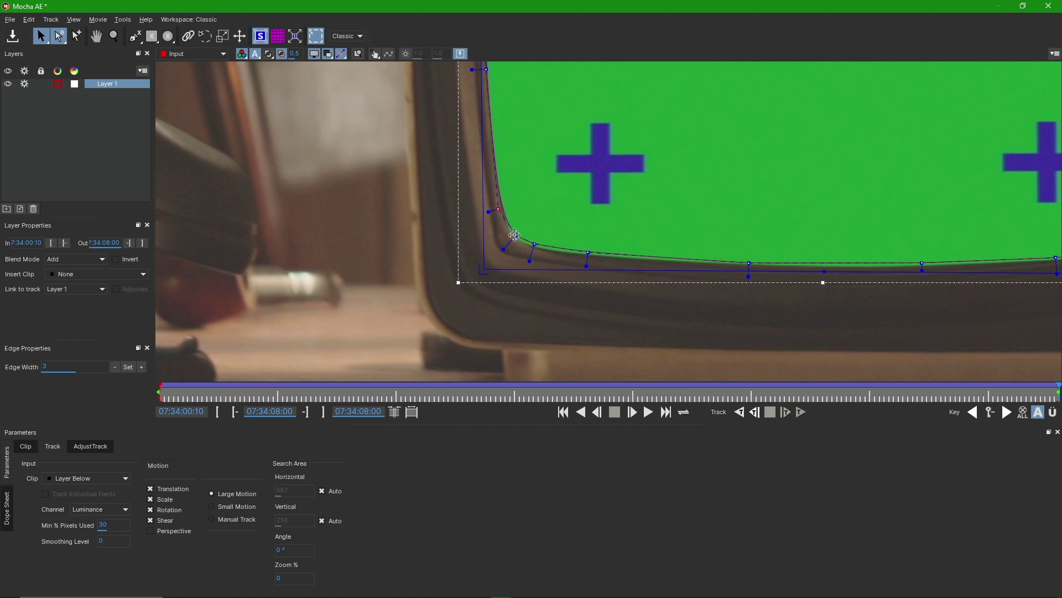
Step: Realign the spline points along the screen's bottom edge and around the lower-right corner
left_click_drag(832, 227, 517, 220)
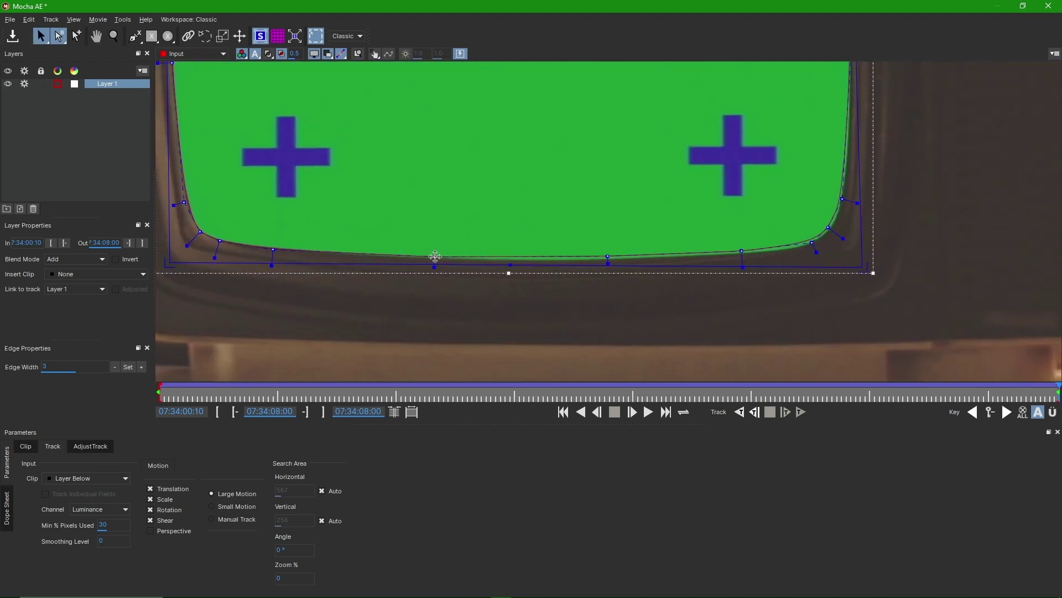
left_click(608, 260)
left_click_drag(806, 247, 674, 253)
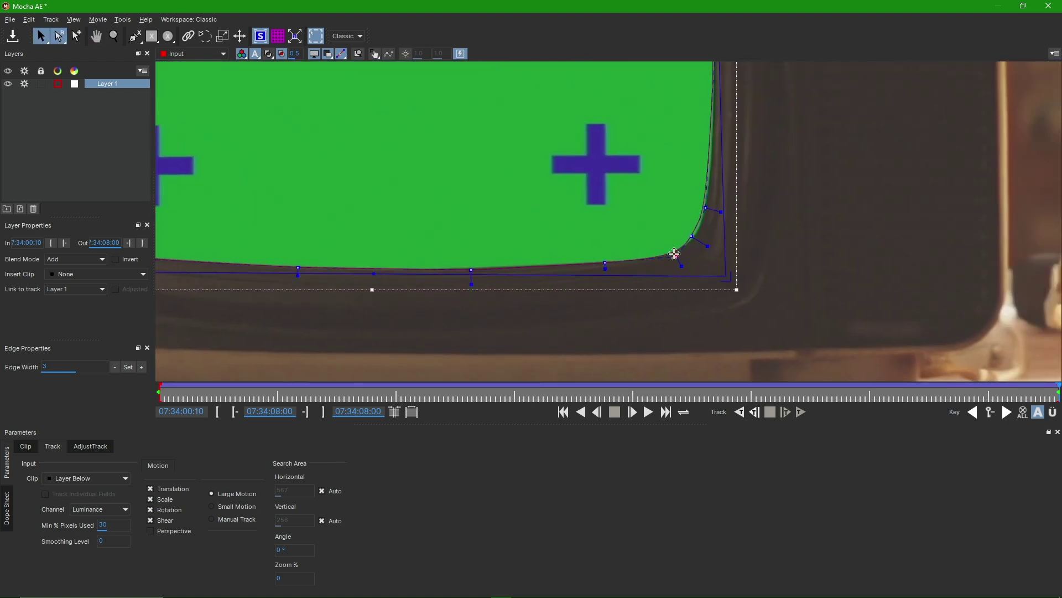
left_click_drag(705, 208, 708, 205)
Step: Realign the spline points up the screen's right side and check the whole outline at the last frame
key("x")
left_click_drag(710, 94, 672, 284)
left_click_drag(679, 239, 676, 236)
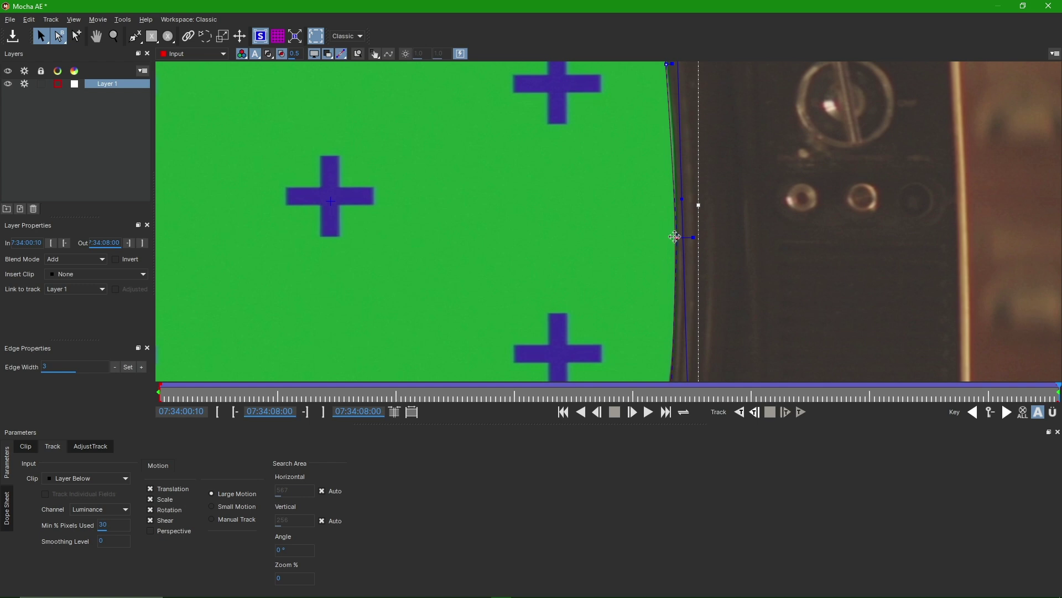
key("x")
left_click_drag(654, 168, 637, 321)
scroll(653, 225, "down", 4)
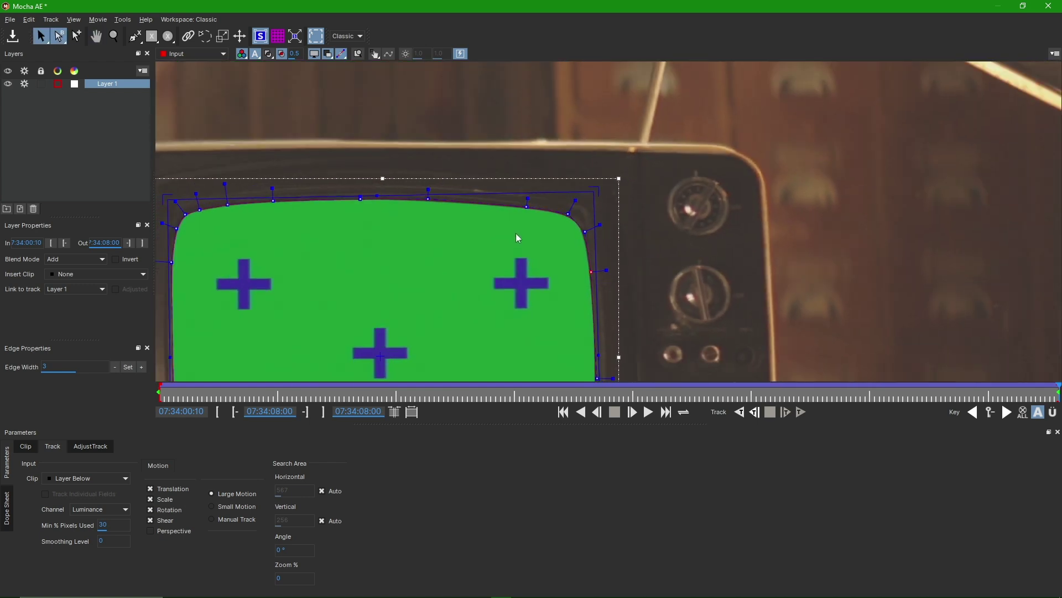
key("x")
left_click_drag(507, 262, 625, 117)
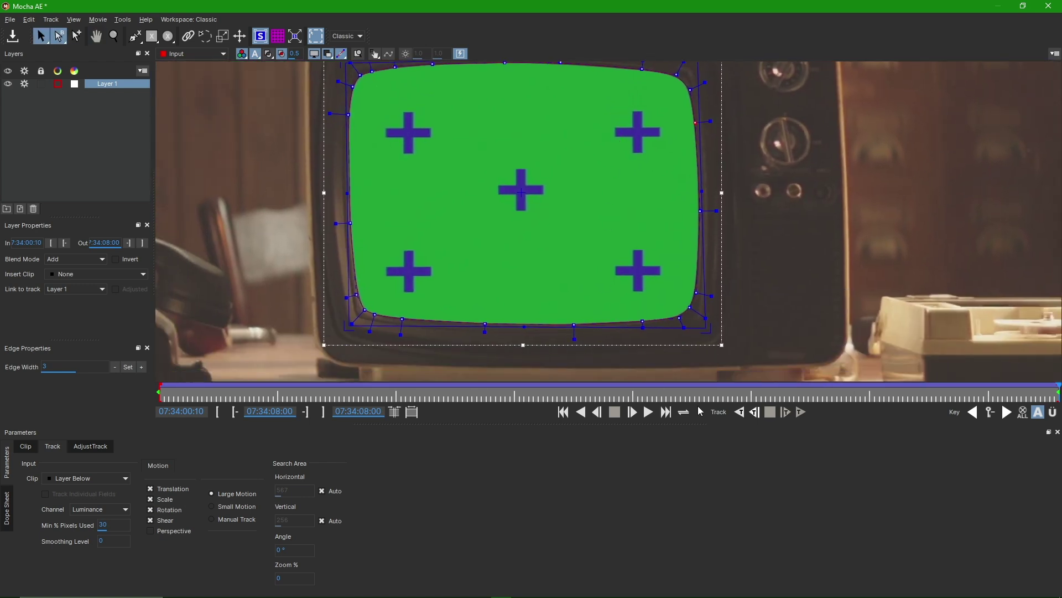
Step: Track Layer 1 backward from the last frame to the first, and return to After Effects with the track saved
left_click(740, 412)
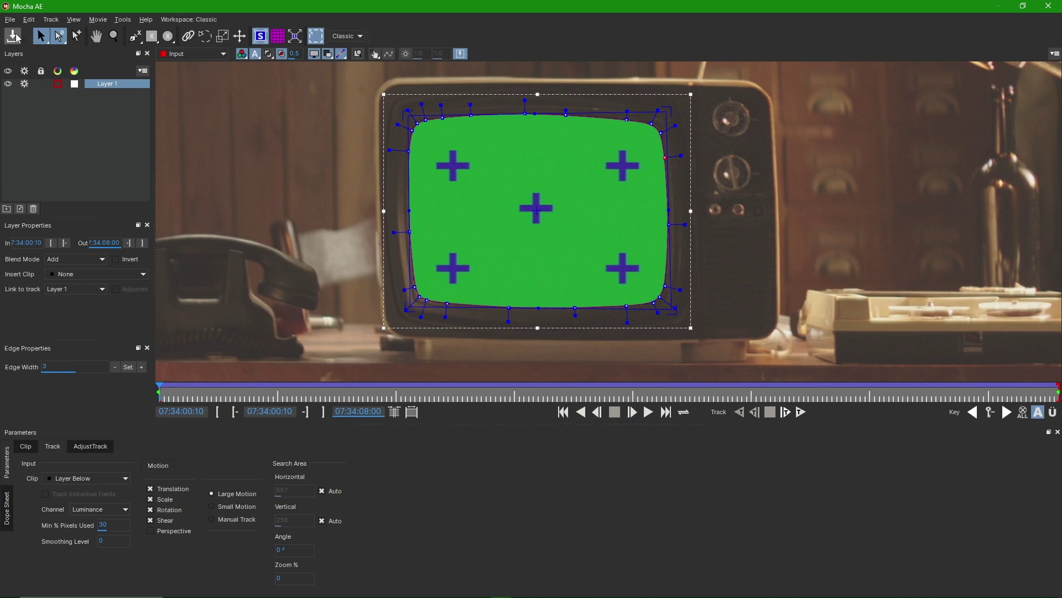
left_click(1049, 6)
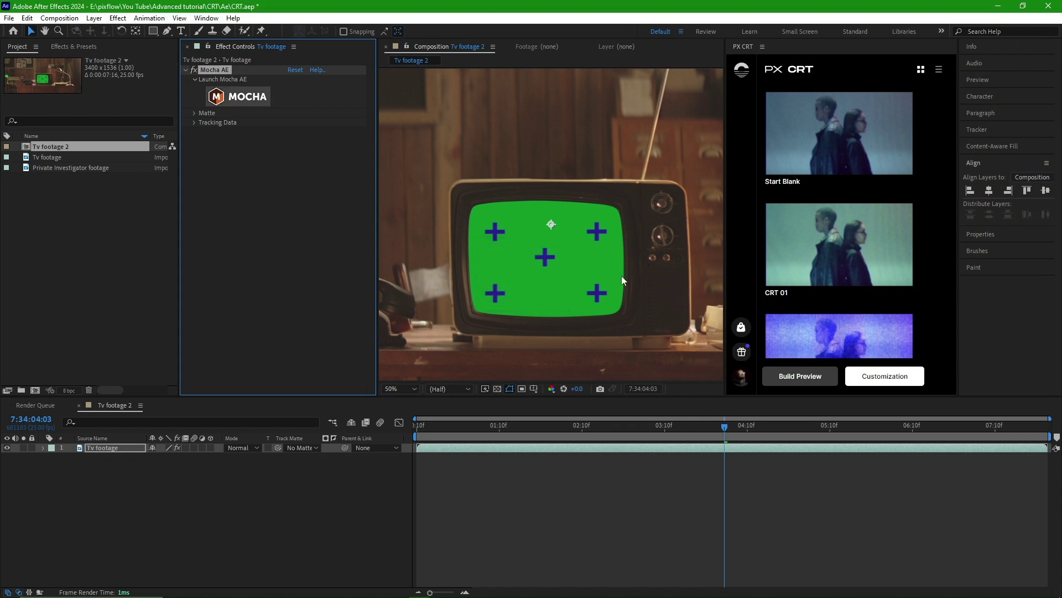
Step: Create a comp-size solid named "red comp" in red (EF1515) above the Tv footage layer
right_click(247, 482)
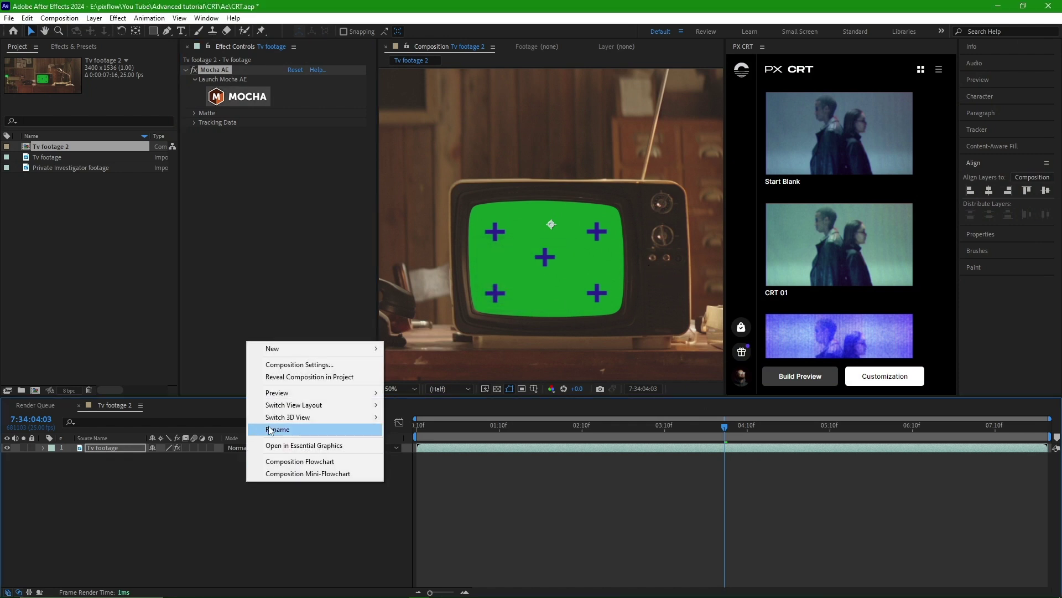
mouse_move(293, 347)
left_click(410, 377)
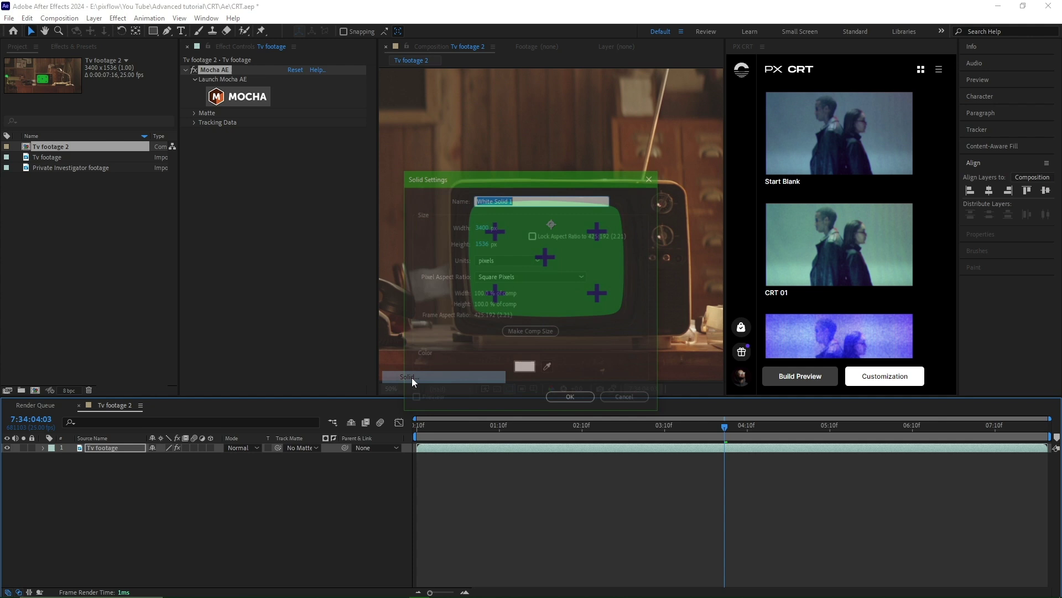
left_click(523, 334)
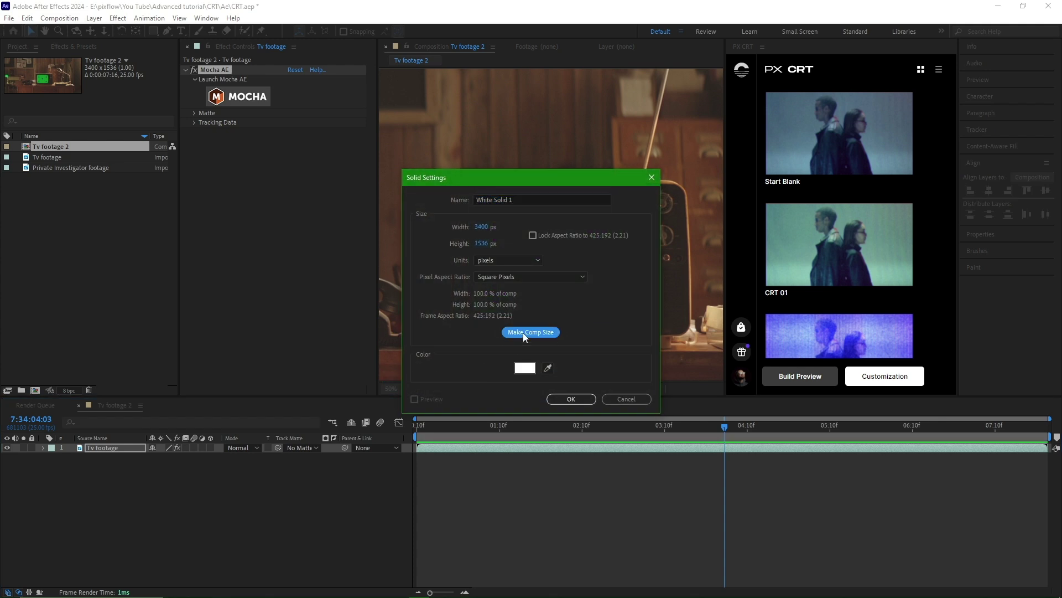
left_click(522, 199)
type("red comp")
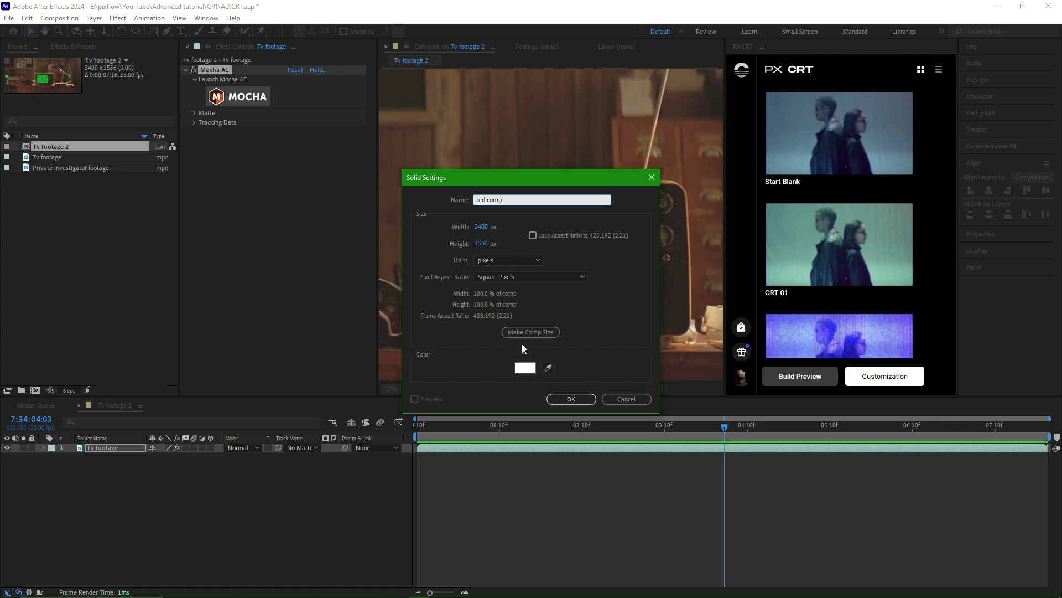
left_click(525, 368)
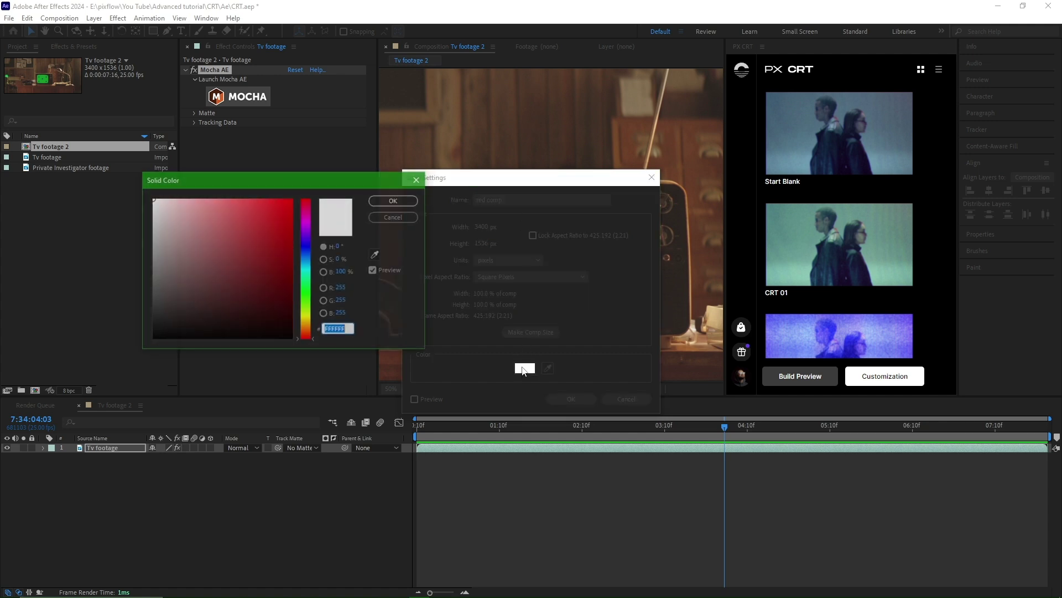
left_click(281, 207)
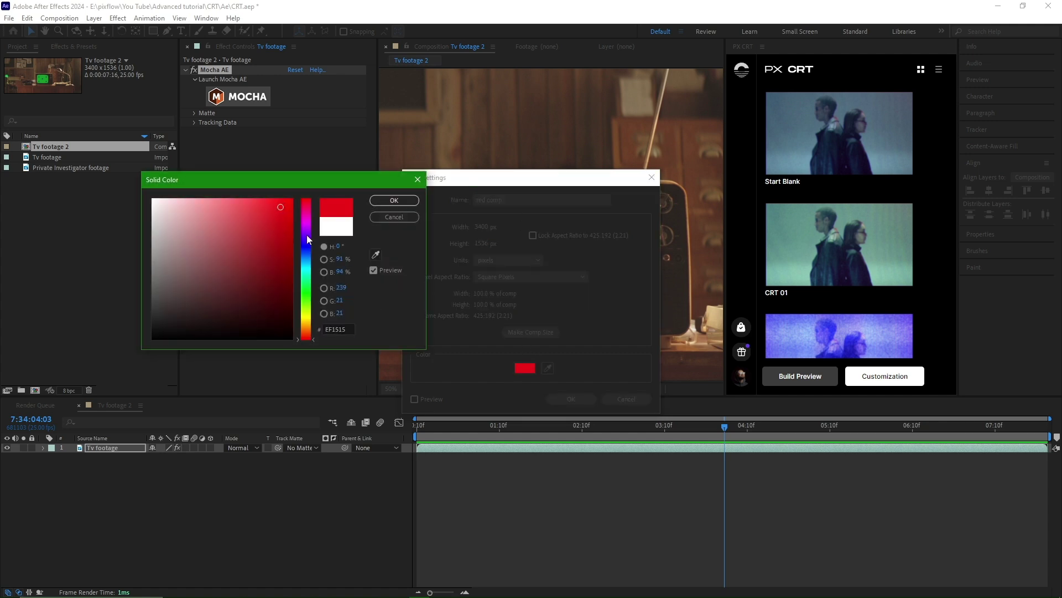
left_click(376, 201)
left_click(556, 403)
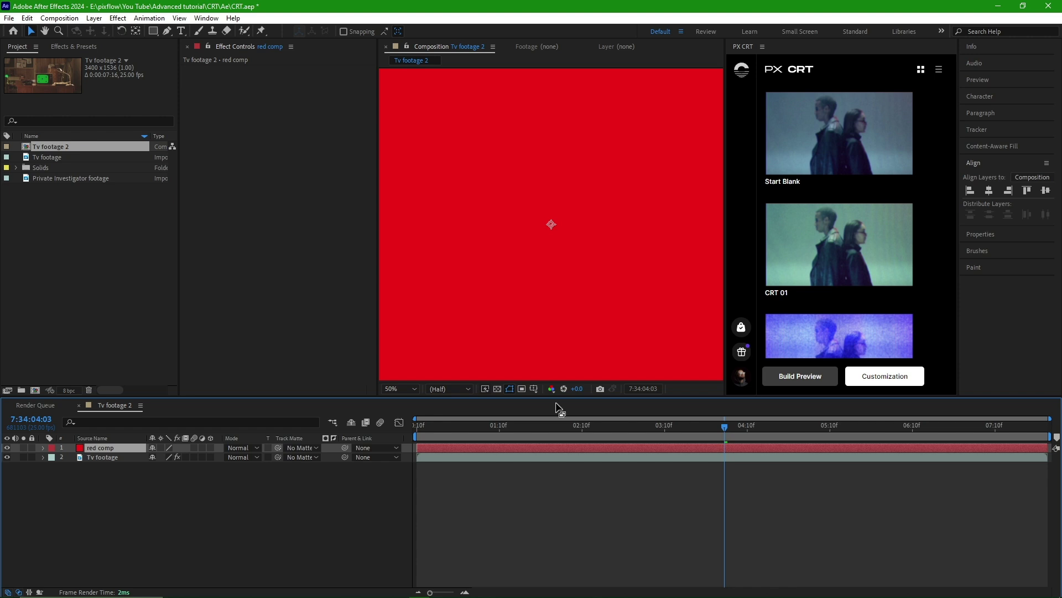
Step: Create track data from Mocha's Layer 1 in the Mocha AE effect on the Tv footage layer
key("comma")
key("comma")
key("comma")
key("comma")
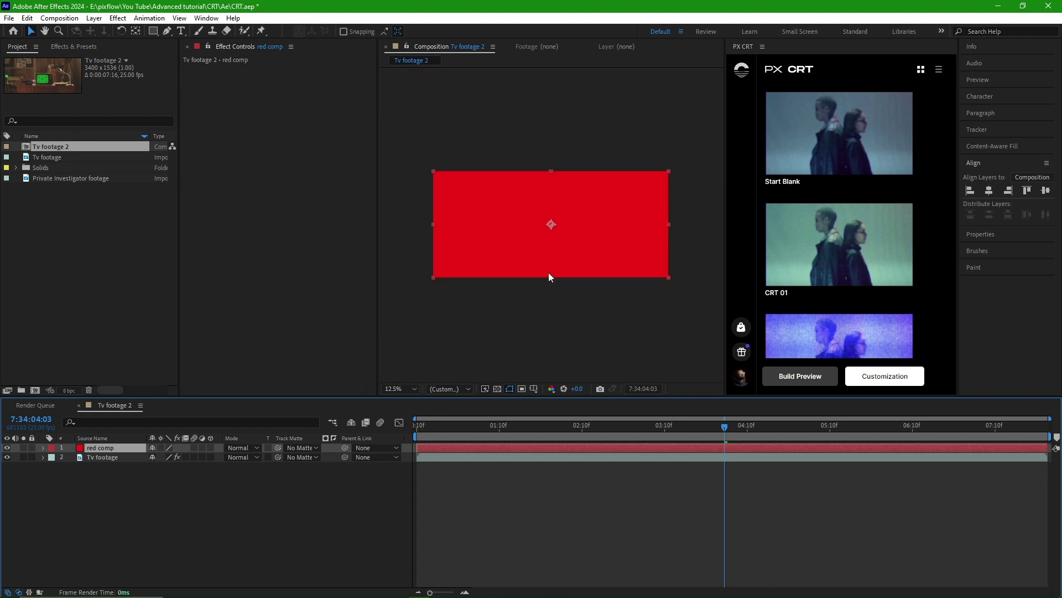
left_click(105, 457)
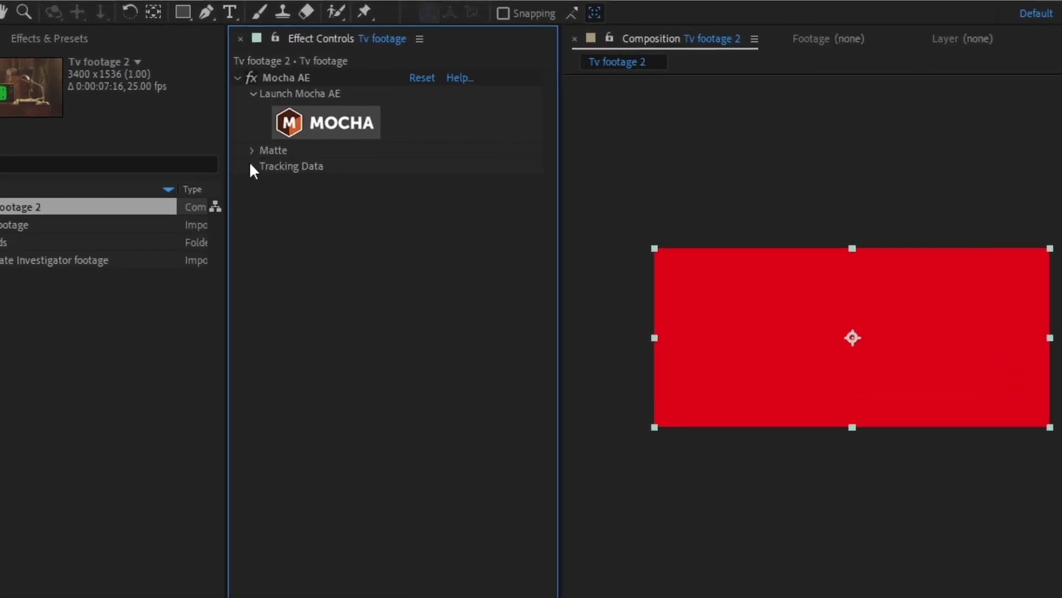
left_click(194, 121)
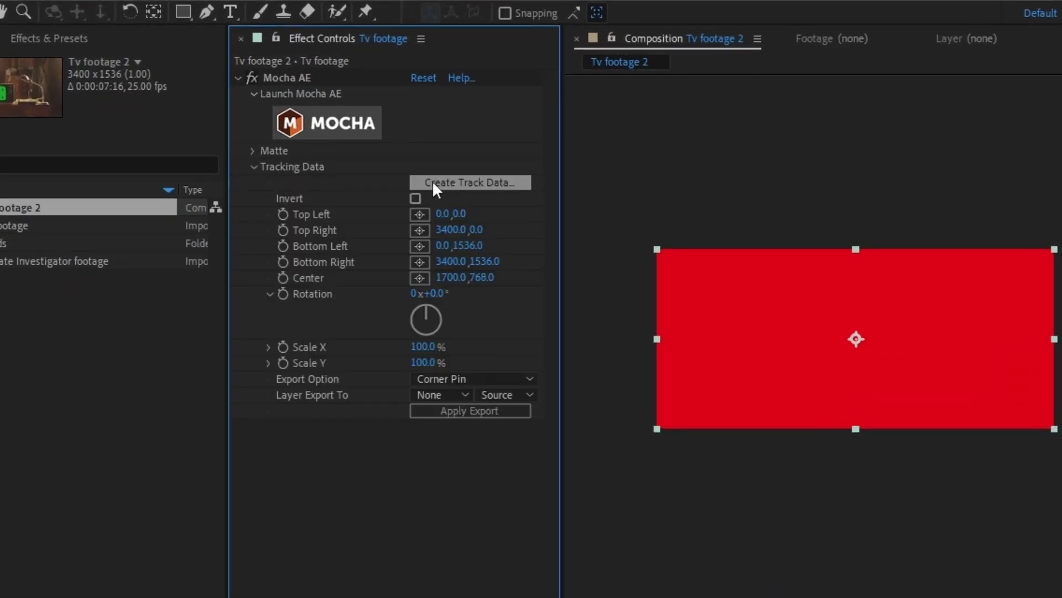
left_click(300, 130)
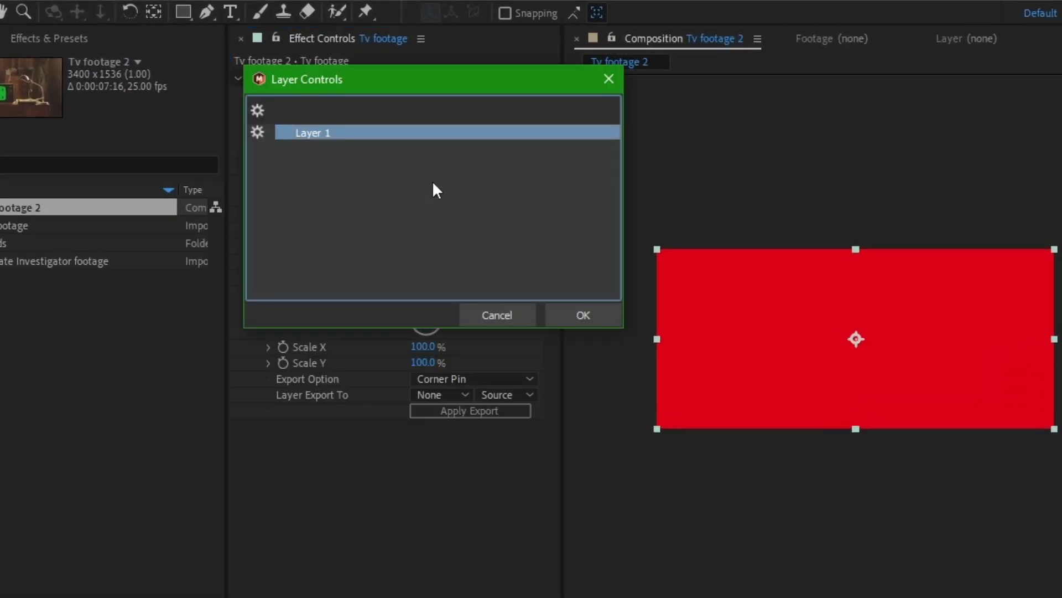
left_click(577, 312)
Step: Export the tracking data to the red comp layer as Corner Pin (Support Motion Blur) and play the composition from the start
left_click(471, 381)
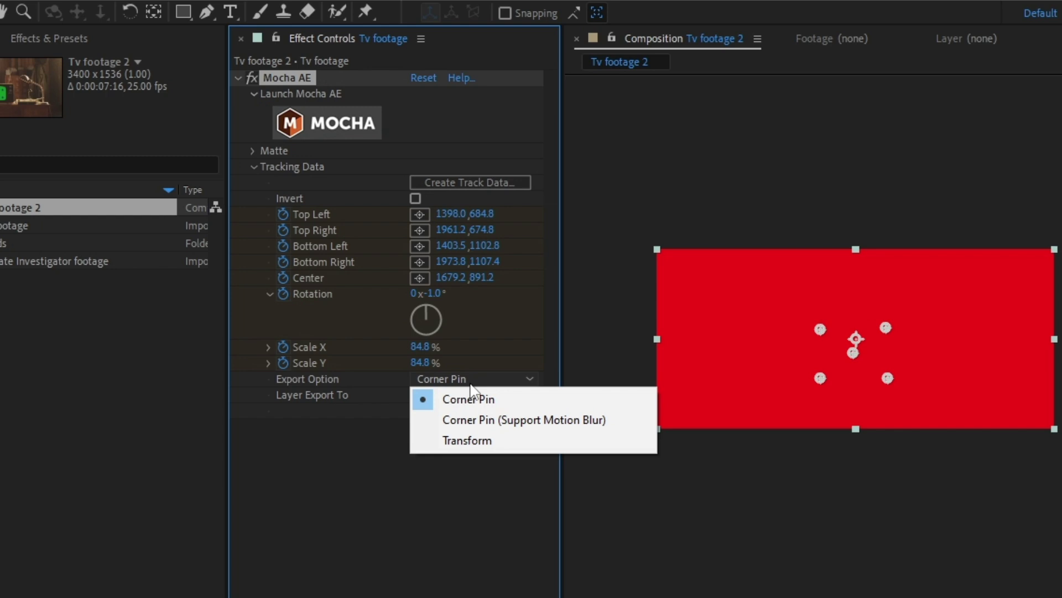
left_click(475, 416)
left_click(448, 397)
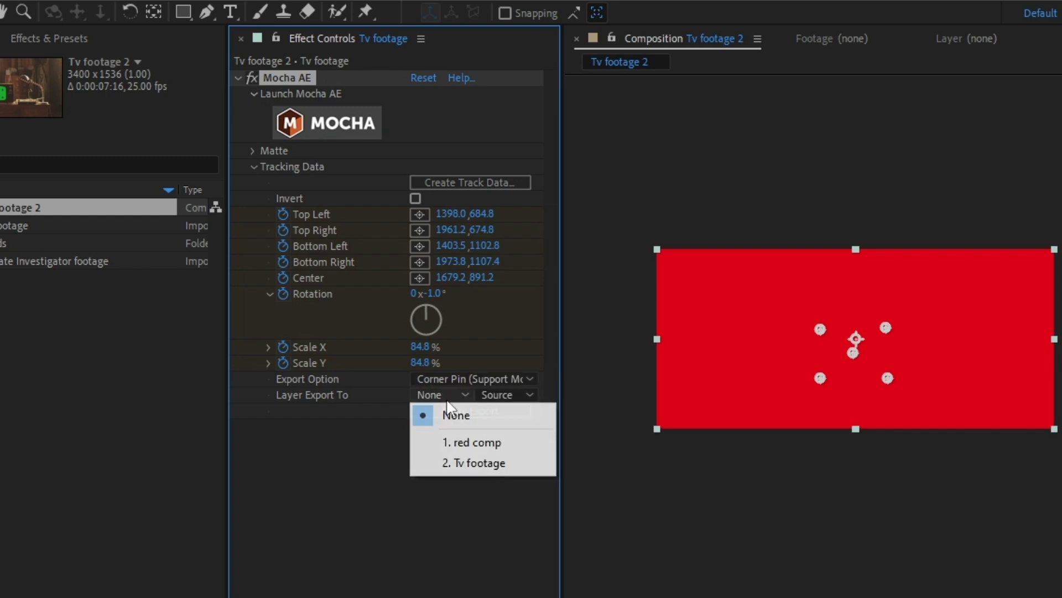
left_click(459, 445)
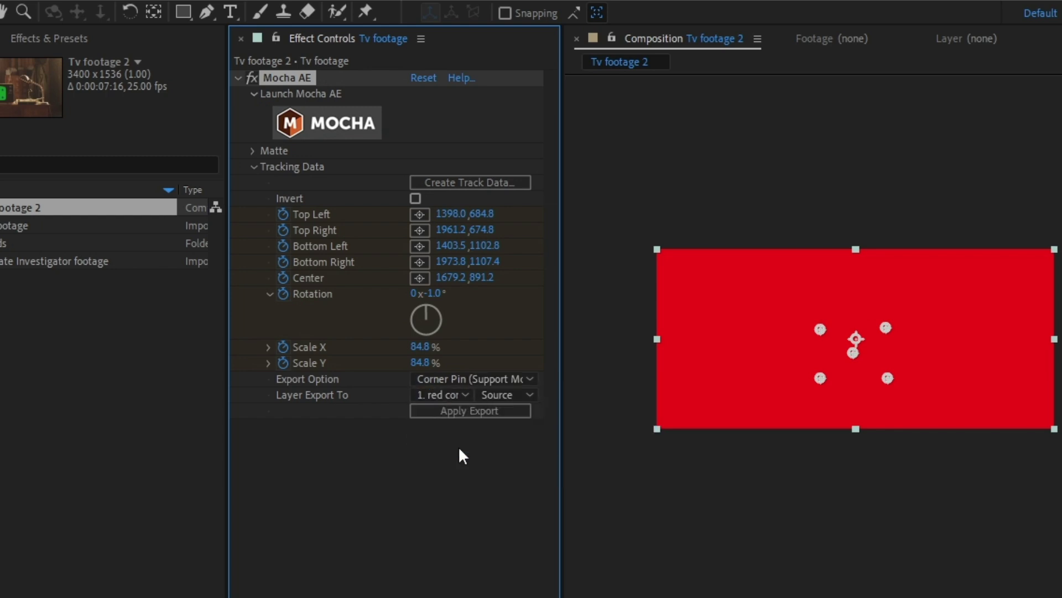
left_click(468, 414)
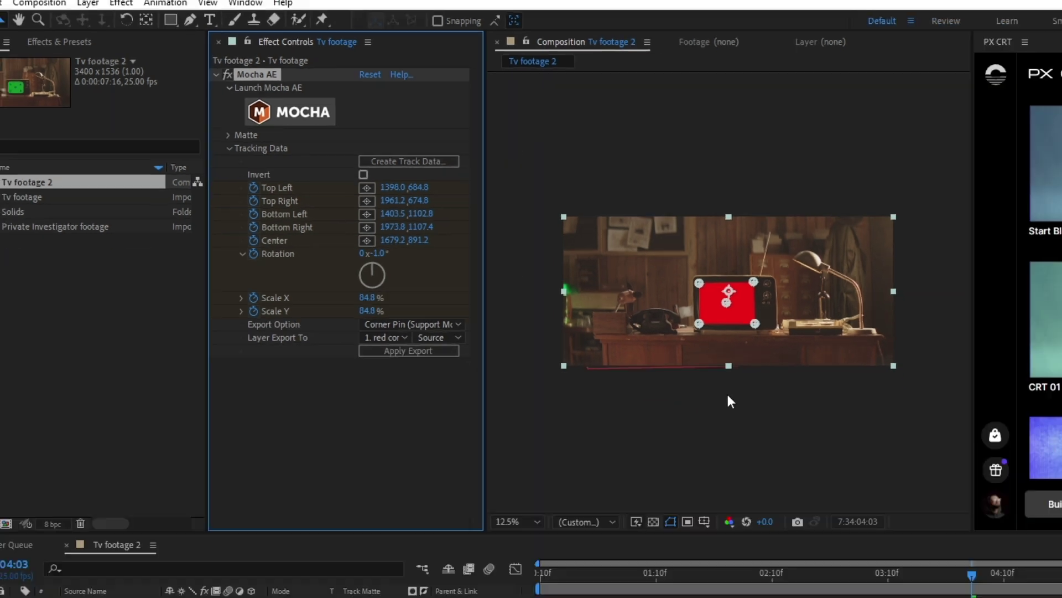
scroll(854, 464, "up", 4)
scroll(860, 473, "down", 1)
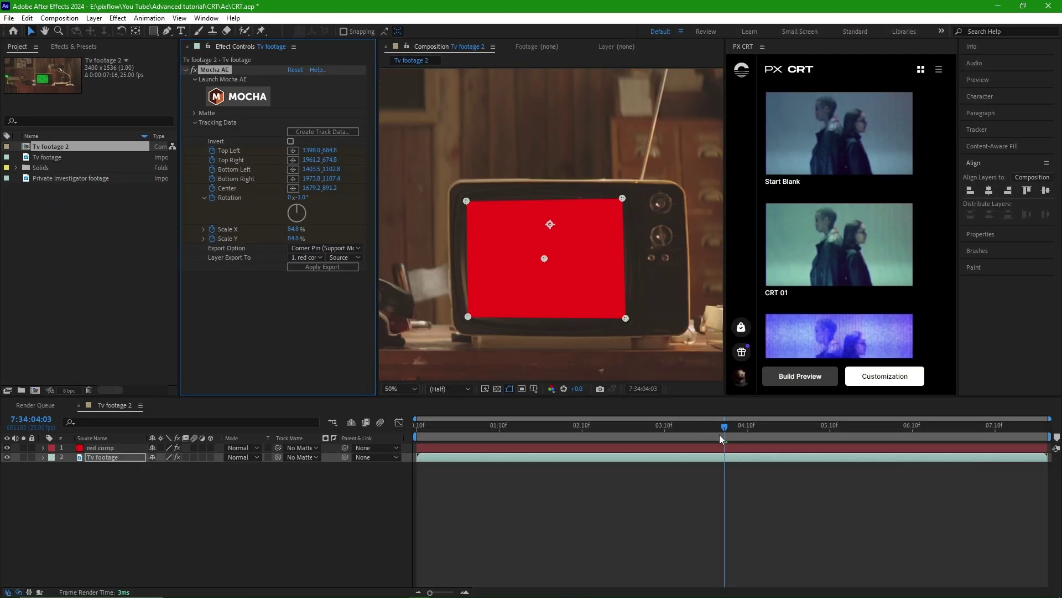
left_click_drag(719, 433, 409, 409)
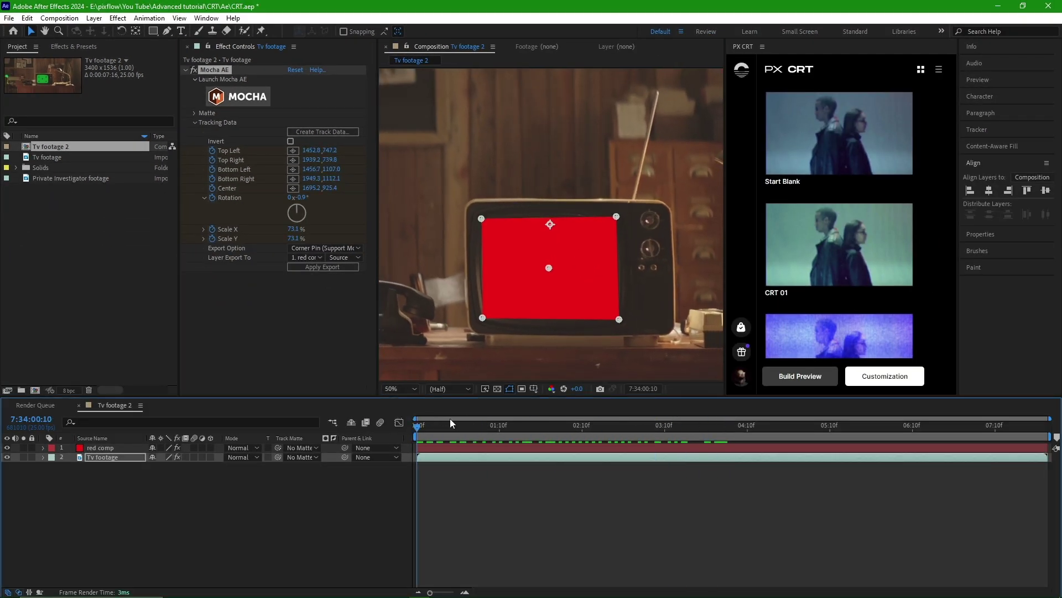
key("space")
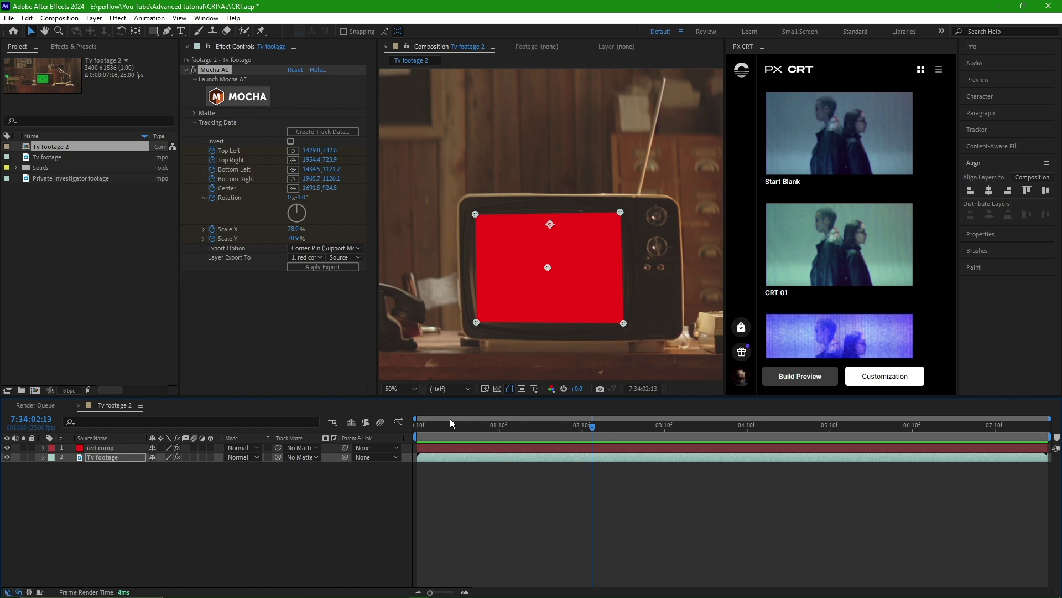
Step: Pre-compose the red comp layer as "red comp", leaving all attributes in Tv footage 2
left_click(105, 449)
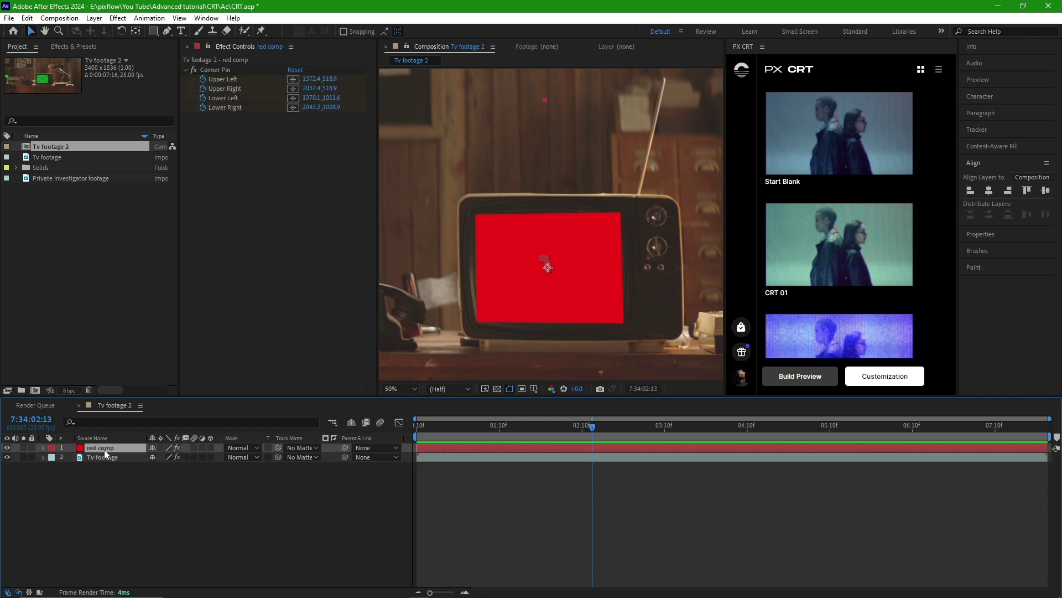
right_click(104, 450)
left_click(141, 376)
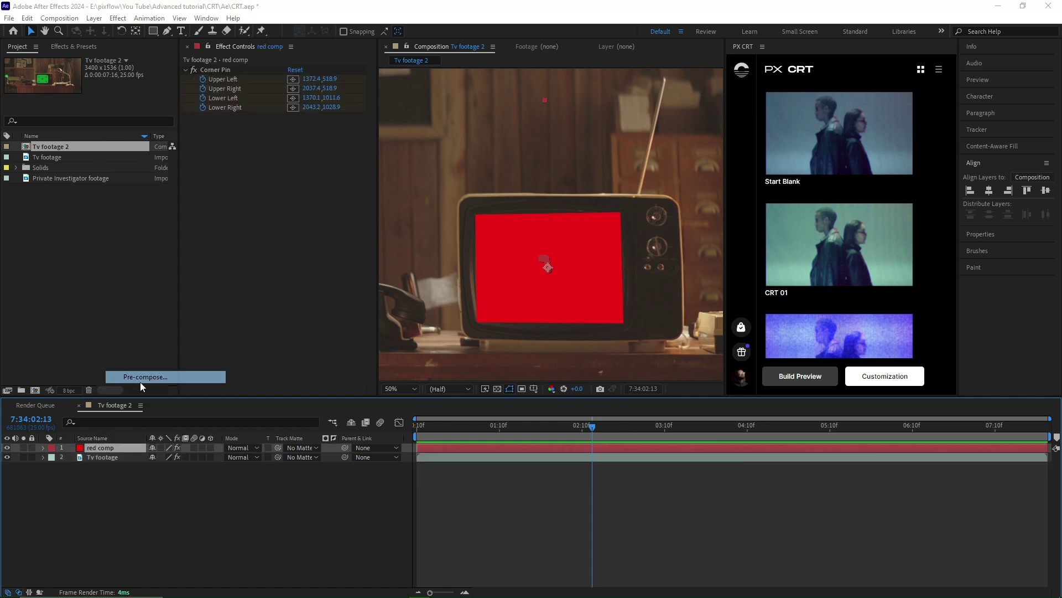
key("BackSpace")
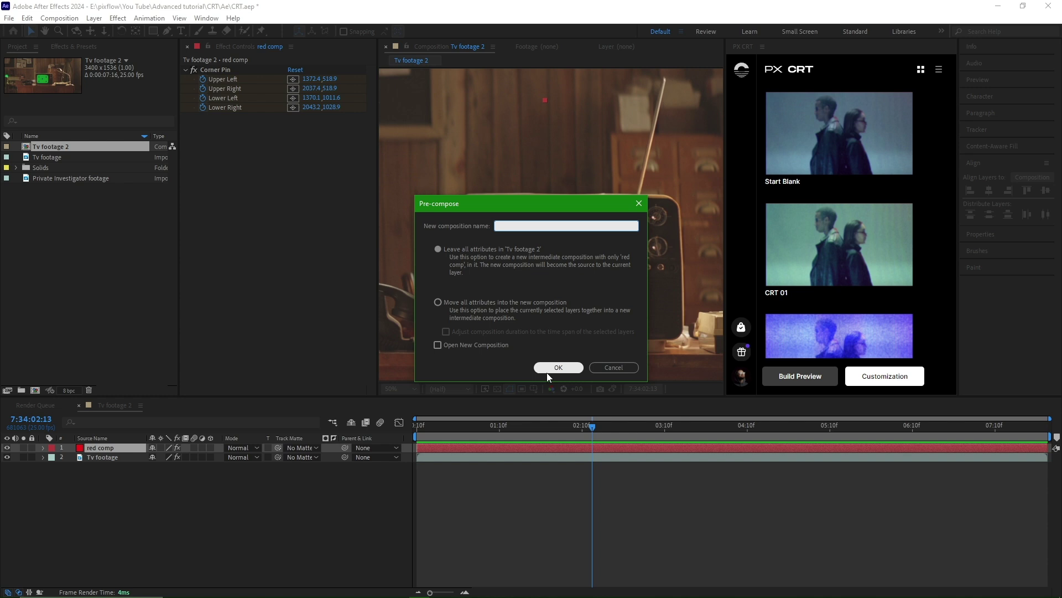
type("red comp")
left_click(547, 370)
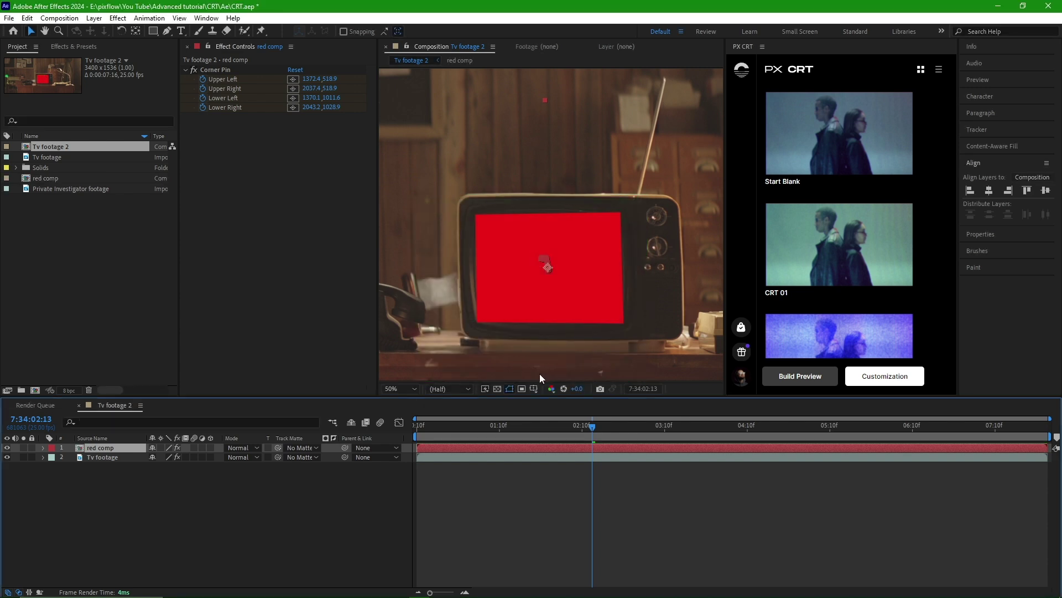
Step: Open the red comp composition and pre-compose its red solid as "video comp", leaving all attributes in red comp
double_click(125, 447)
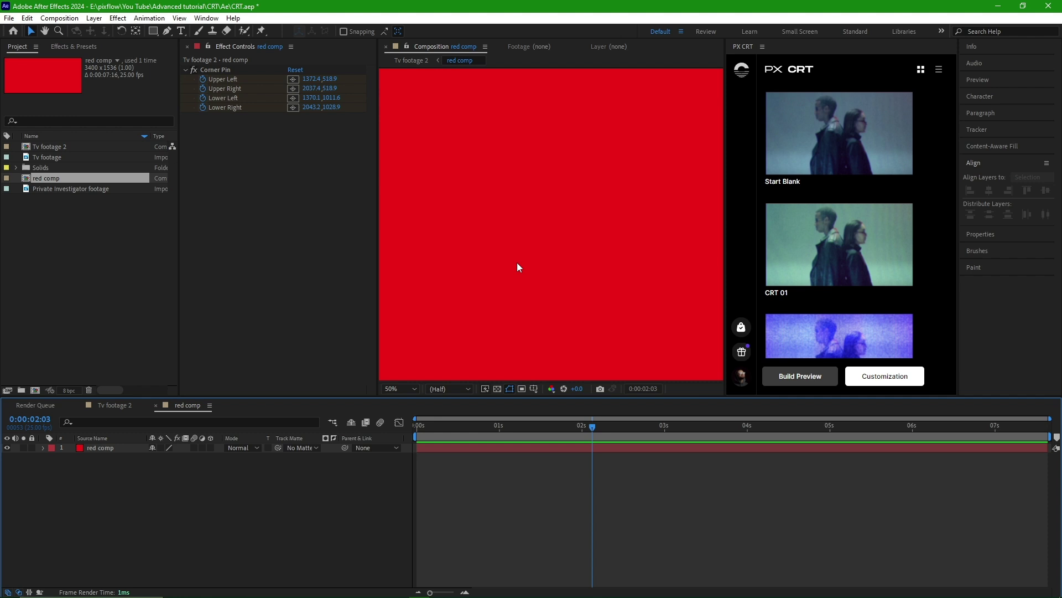
scroll(517, 267, "down", 2)
scroll(517, 268, "up", 1)
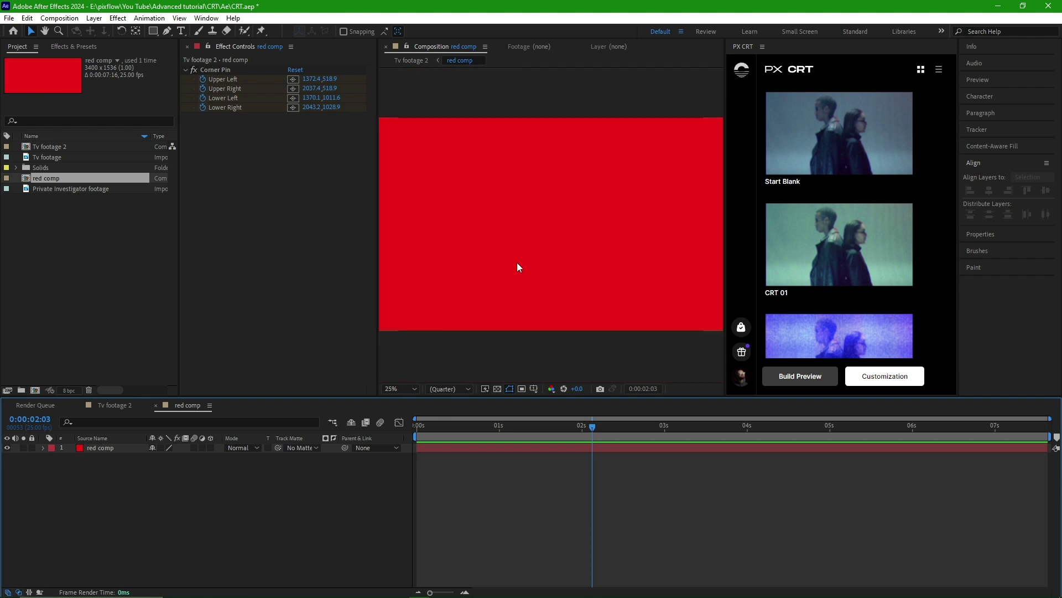
right_click(115, 449)
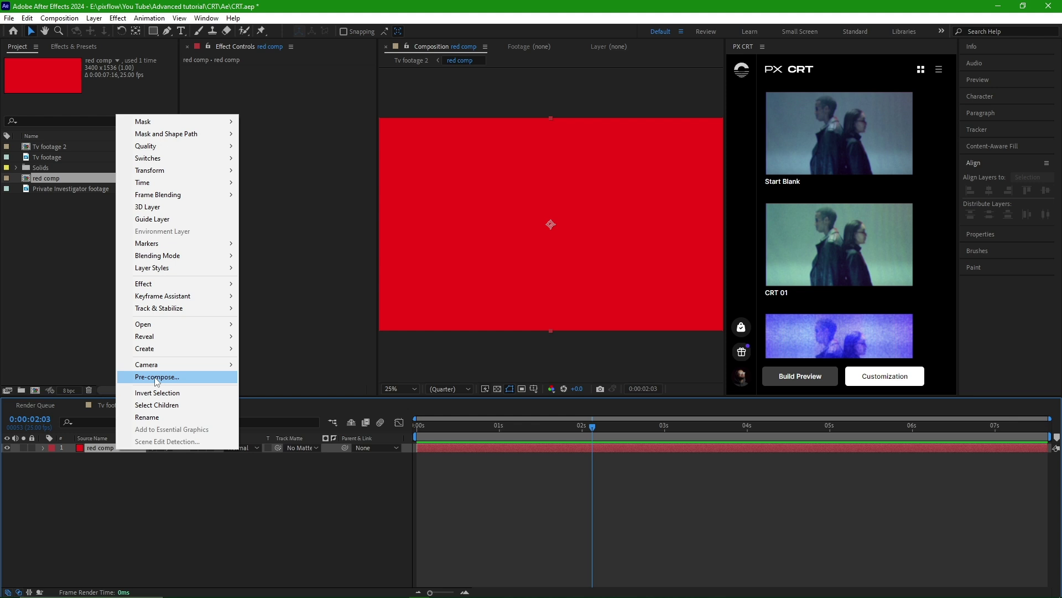
left_click(157, 377)
type("video comp")
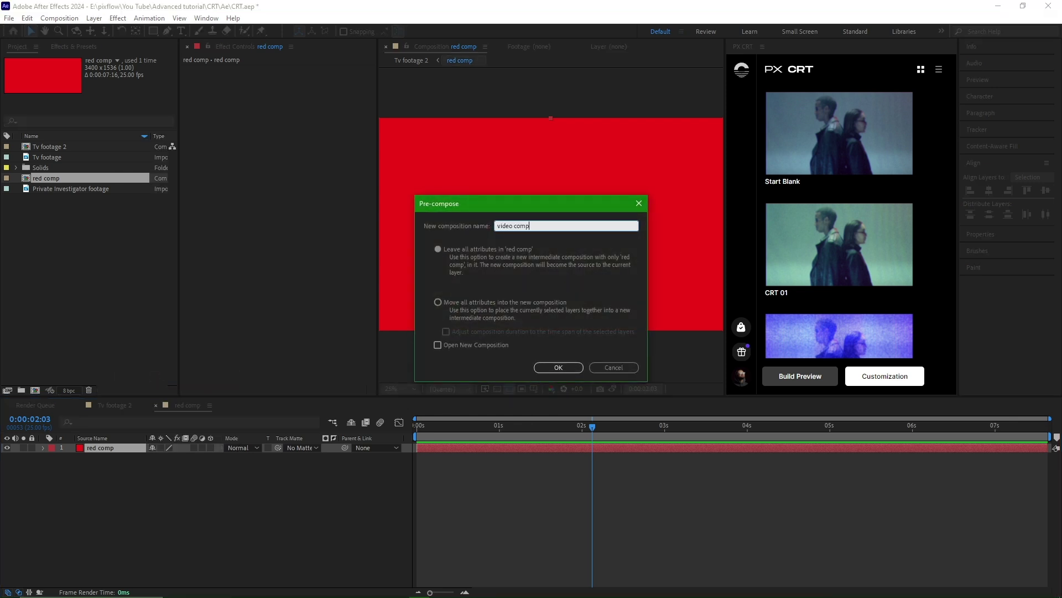
key("Return")
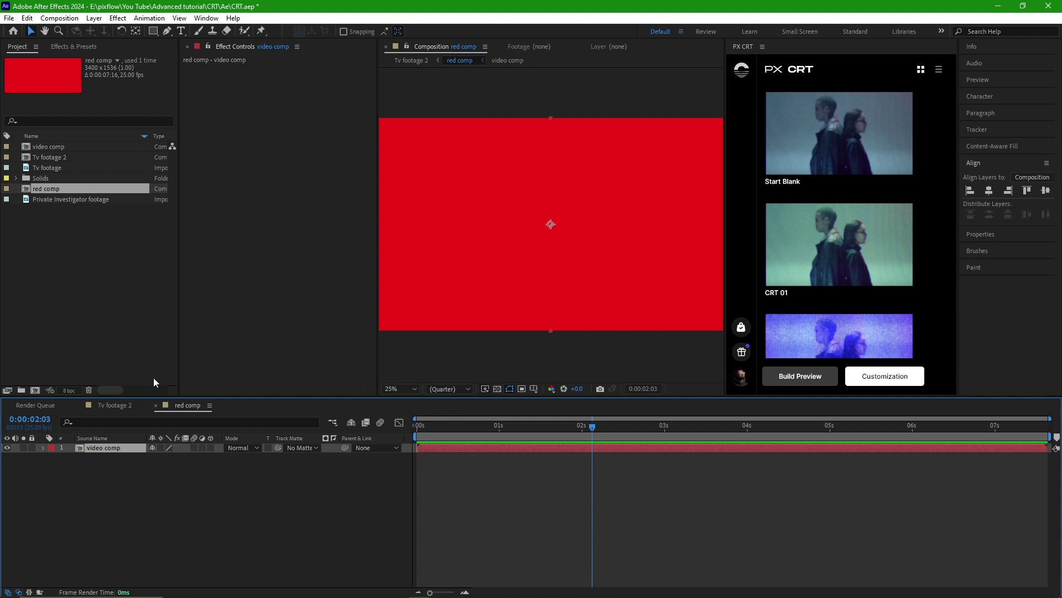
Step: Open the video comp composition and set its size to 478 px wide by 342 px high
double_click(115, 449)
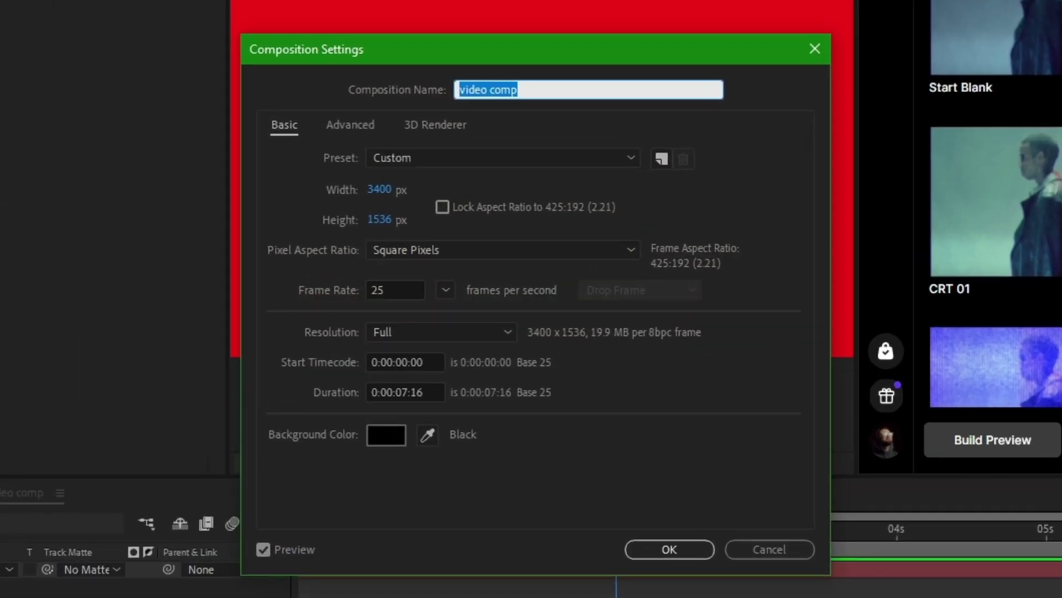
left_click(380, 189)
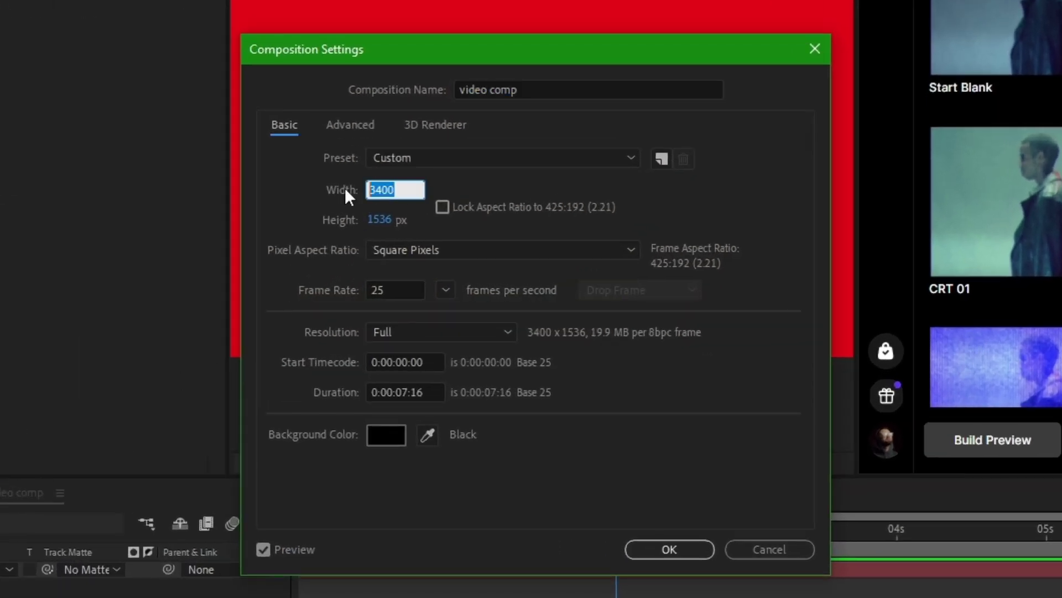
type("478")
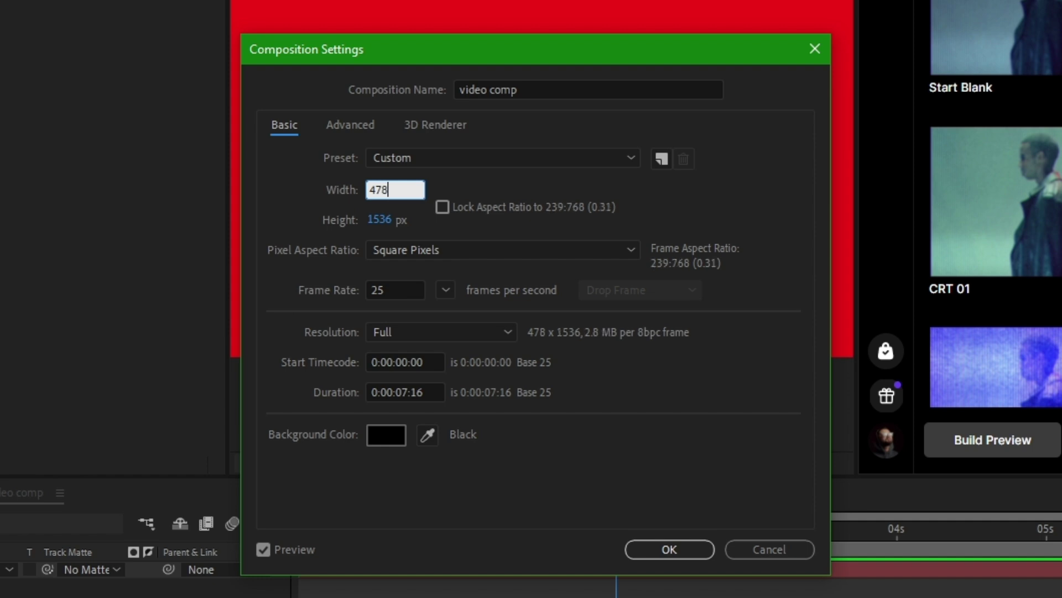
left_click(372, 220)
type("3")
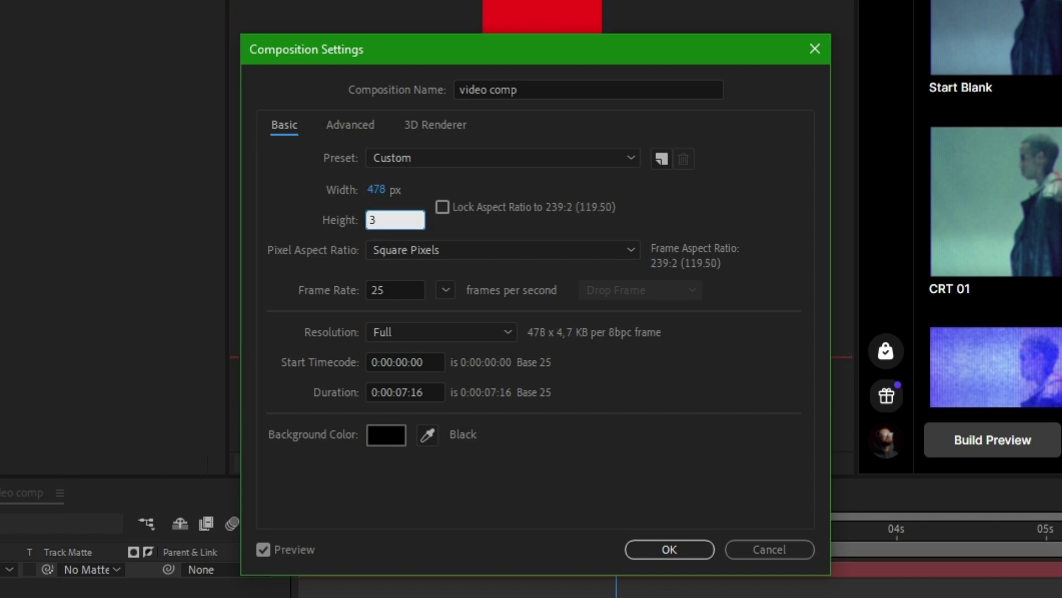
type("42")
key("Return")
key("Return")
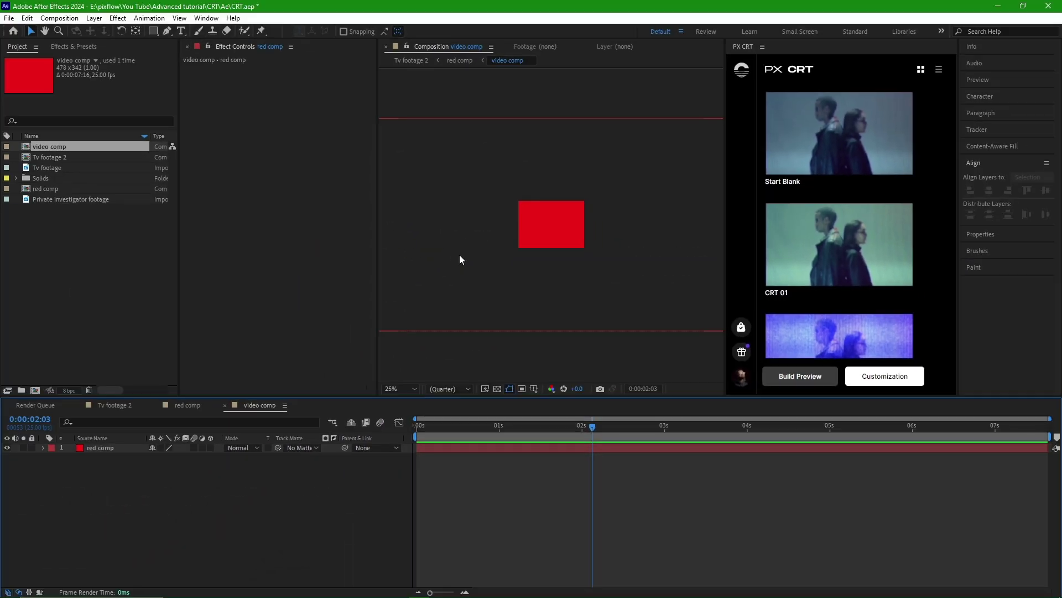
Step: Delete the red comp layer from video comp and add Private Investigator footage in its place
left_click(106, 450)
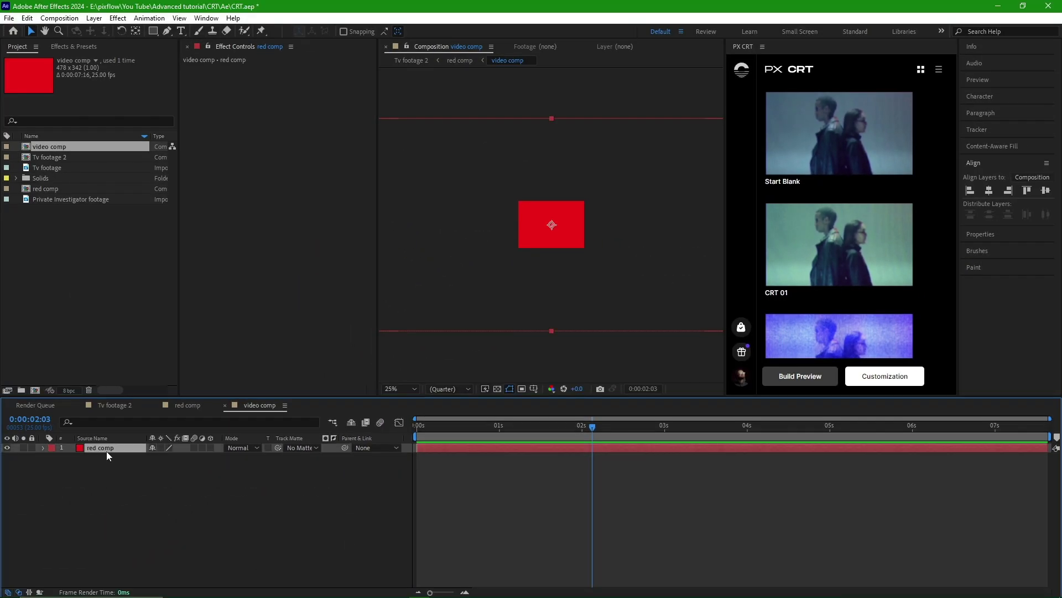
key("Delete")
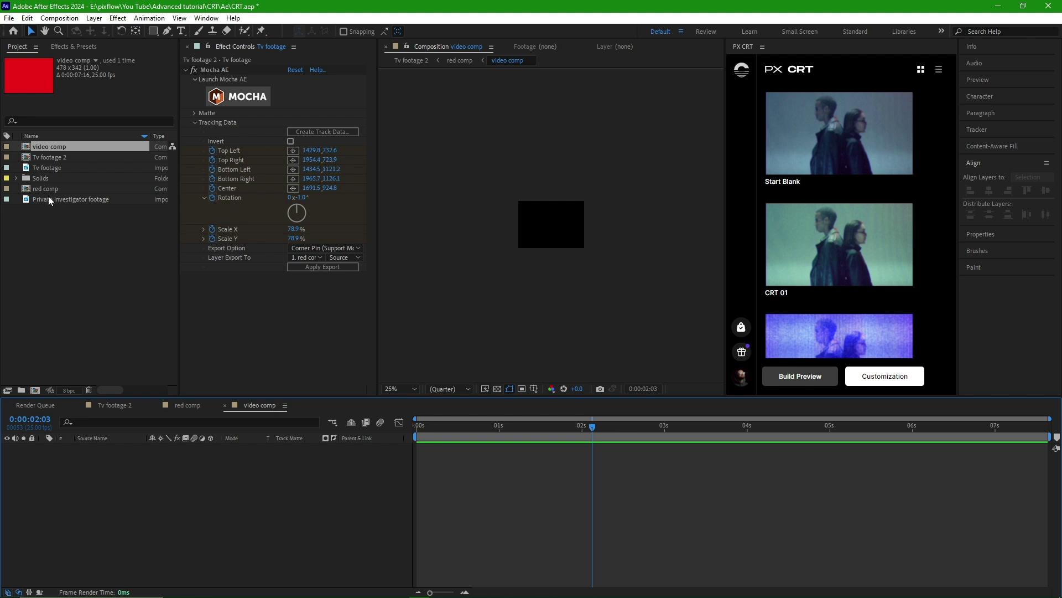
left_click_drag(48, 199, 93, 494)
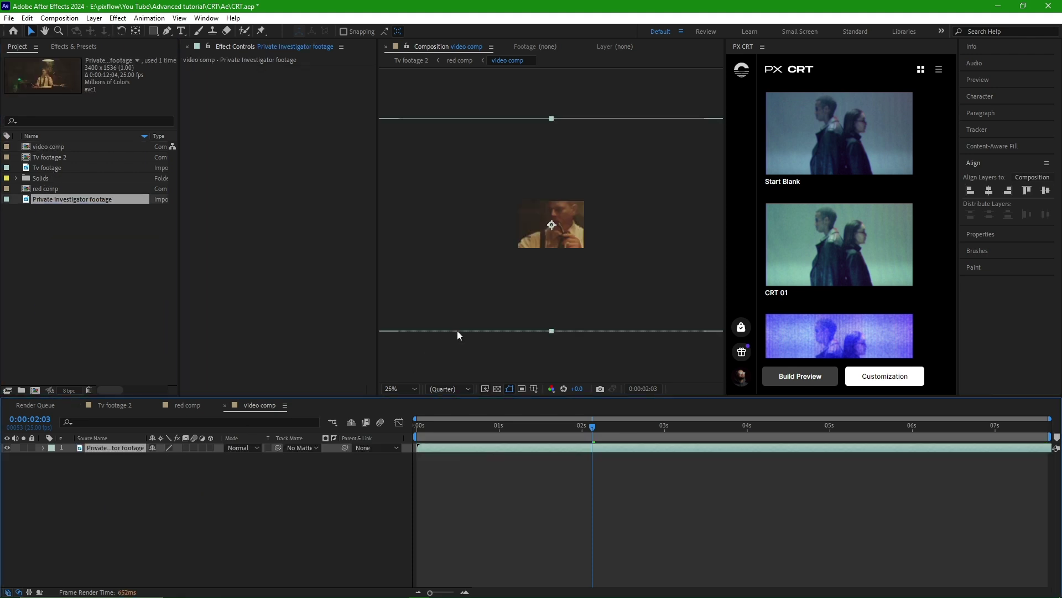
Step: Scale the Private Investigator footage layer to fit the height of video comp
key(".")
right_click(618, 292)
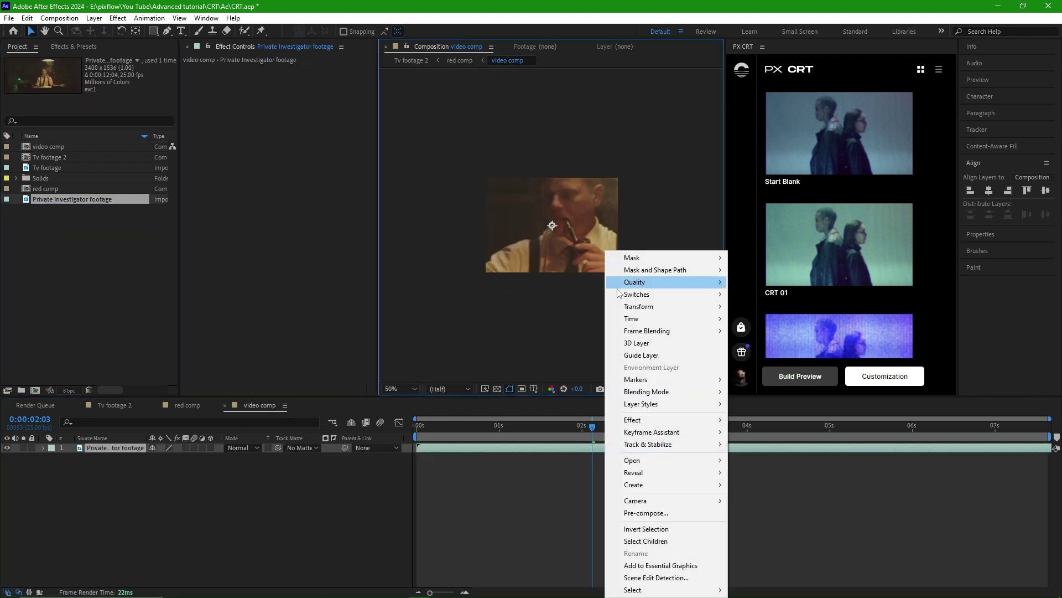
mouse_move(642, 306)
left_click(797, 472)
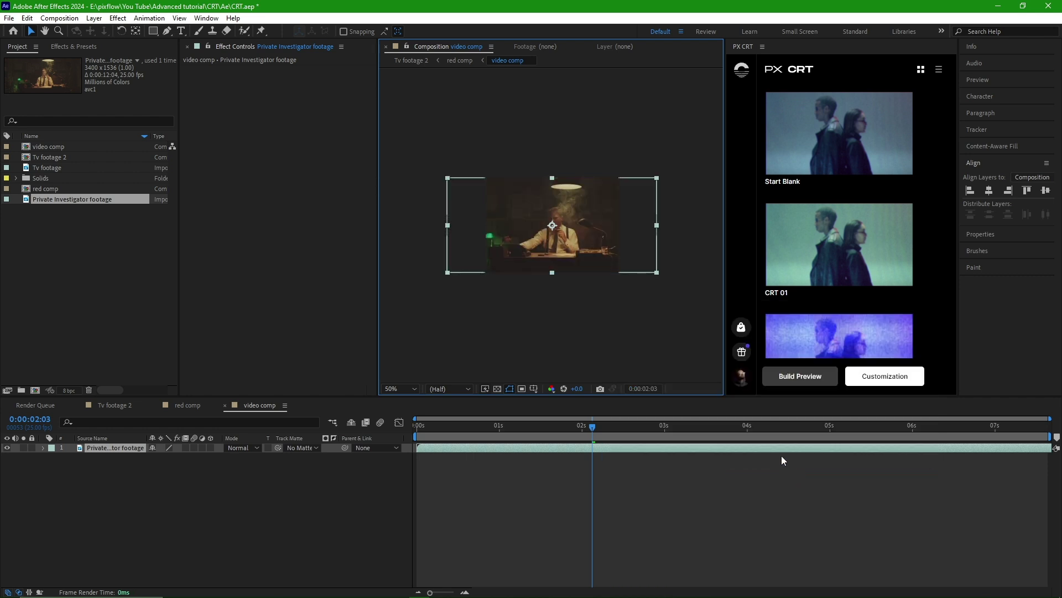
Step: Fit the whole video comp in view and play it from the start
key(".")
key(".")
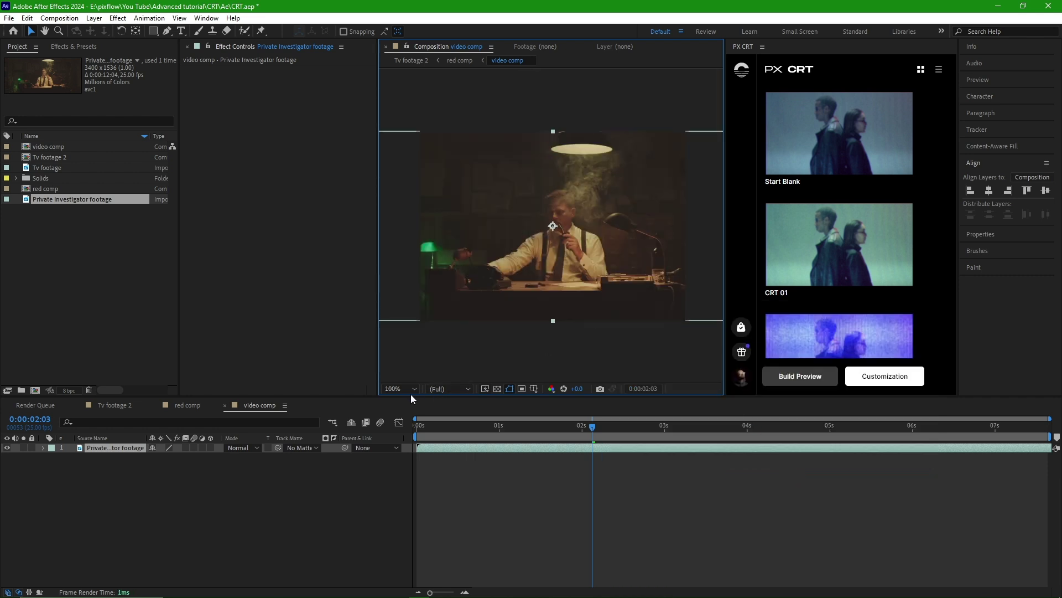
left_click(406, 388)
left_click(401, 400)
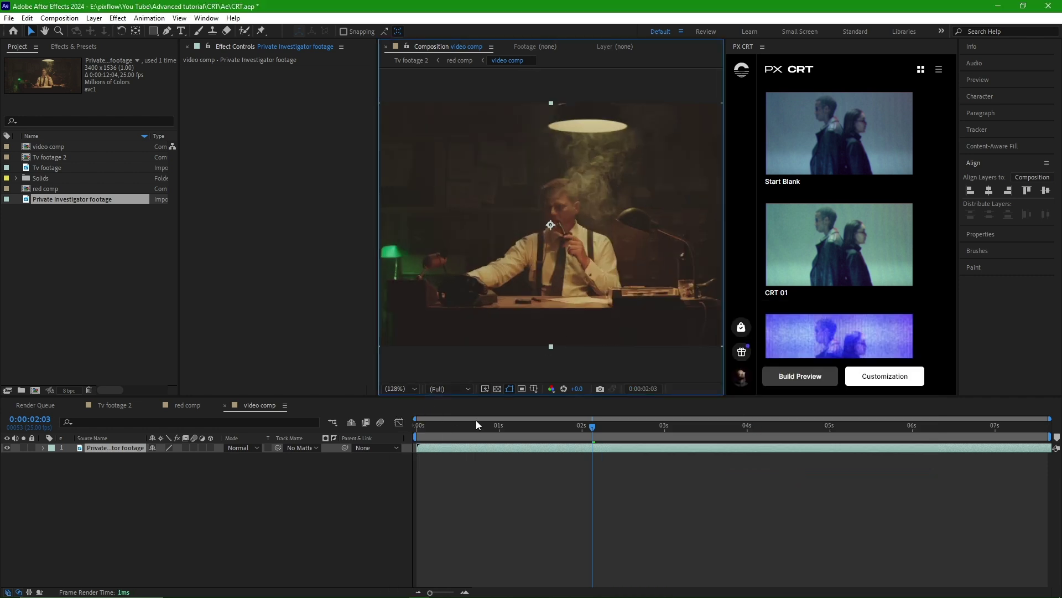
left_click_drag(479, 425, 400, 433)
key("space")
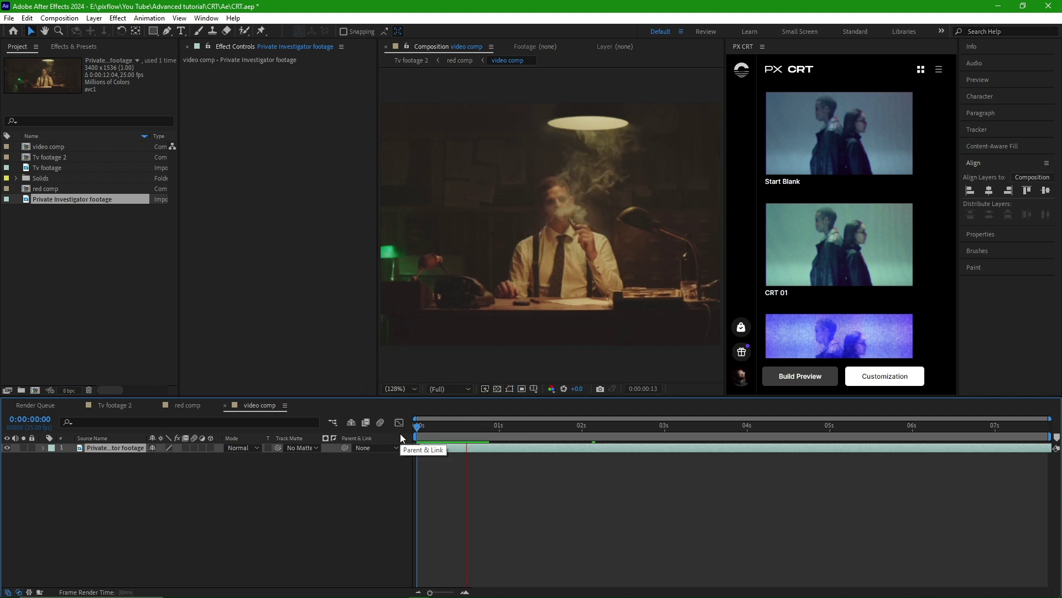
key("space")
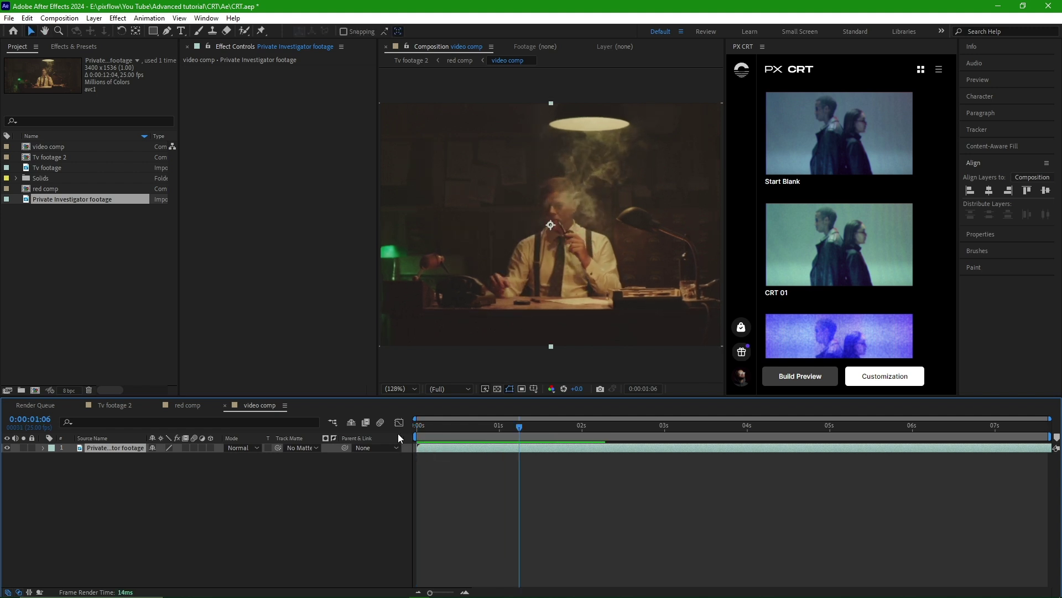
Step: Fit the video comp layer to the full frame in red comp and check it in Tv footage 2
left_click(114, 405)
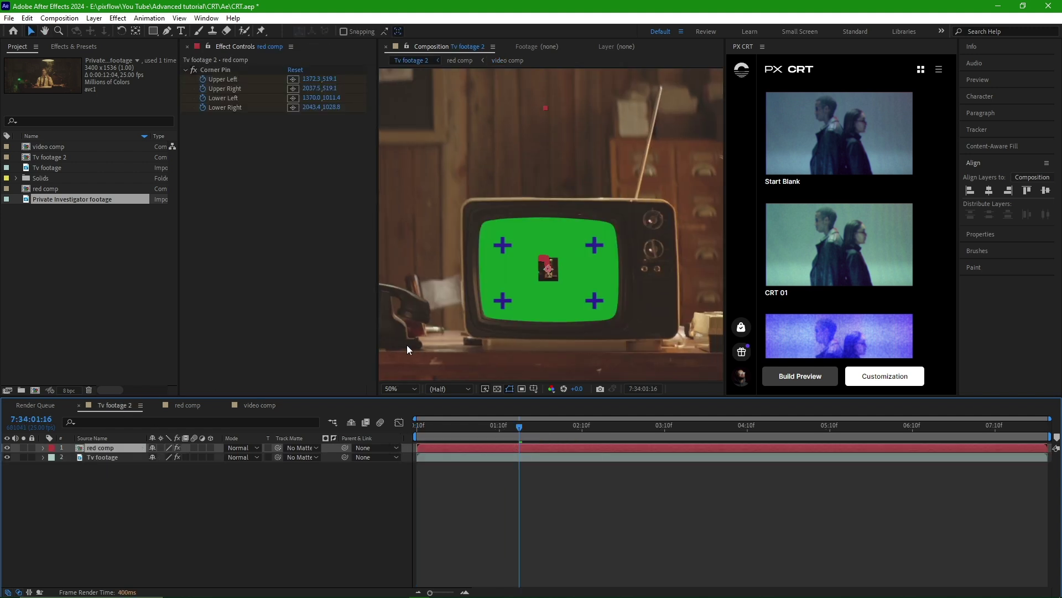
left_click(187, 405)
right_click(132, 450)
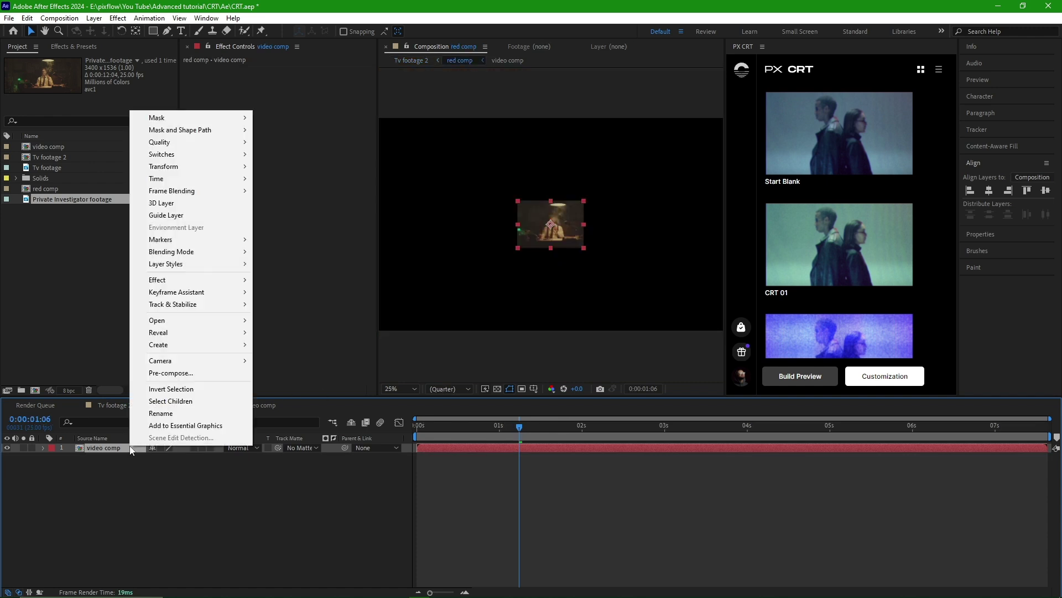
mouse_move(181, 172)
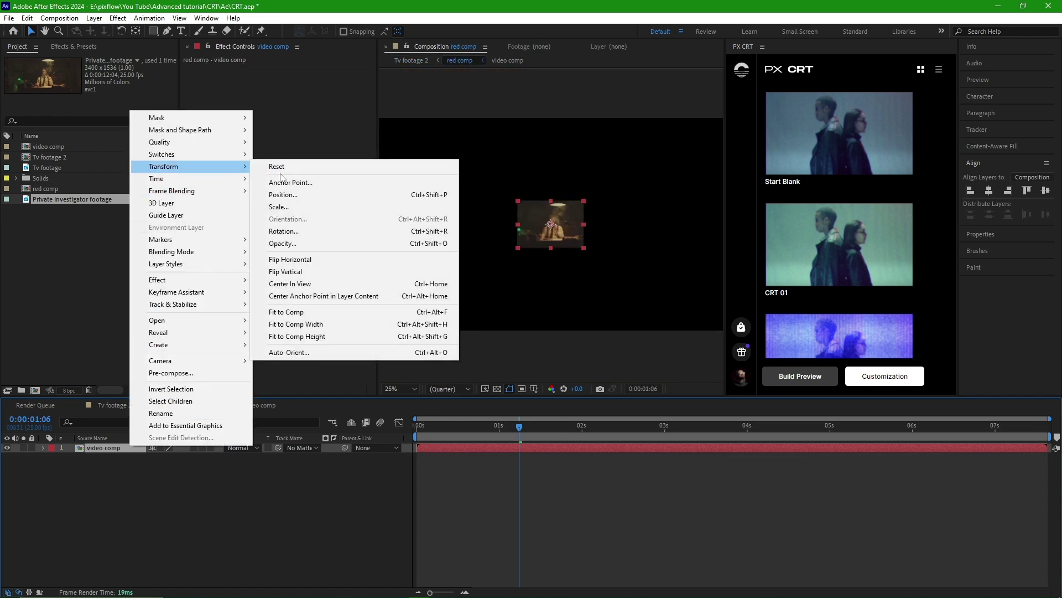
left_click(303, 312)
left_click(114, 405)
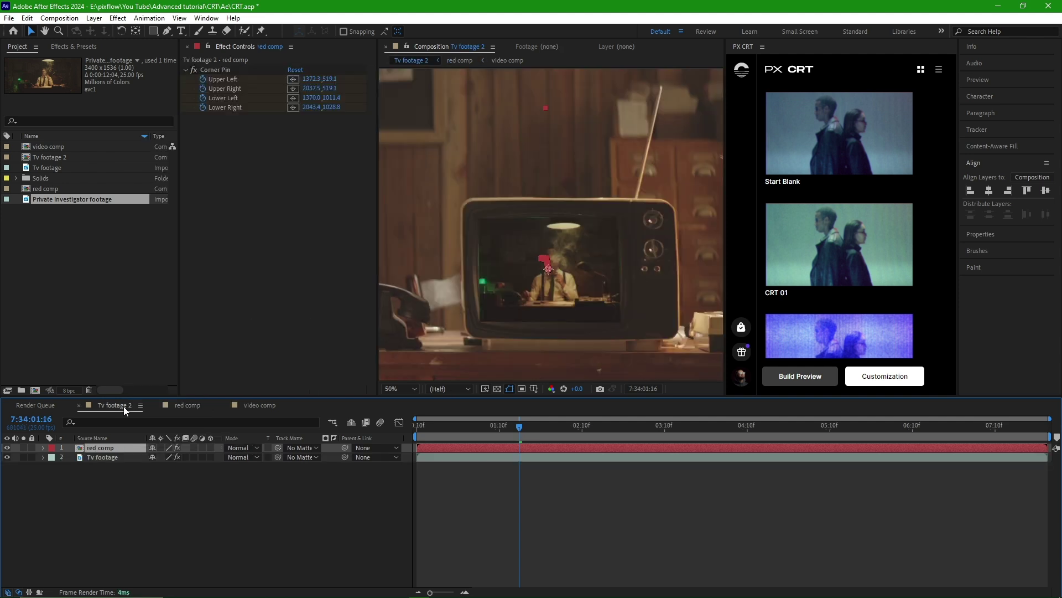
Step: Apply the CRT 06 preset in video comp over the Private Investigator footage
left_click(264, 408)
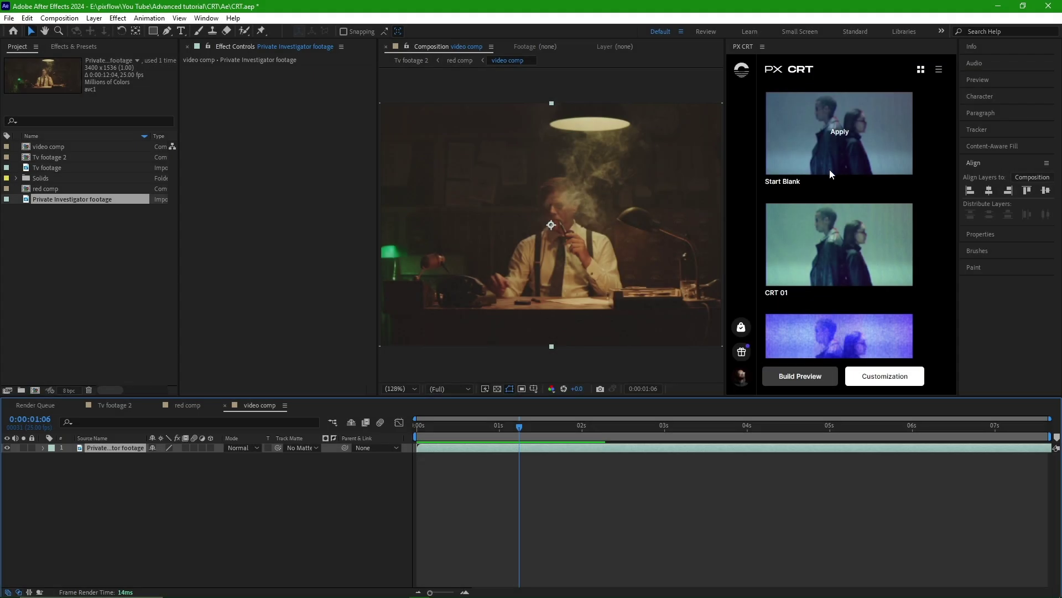
scroll(829, 233, "down", 5)
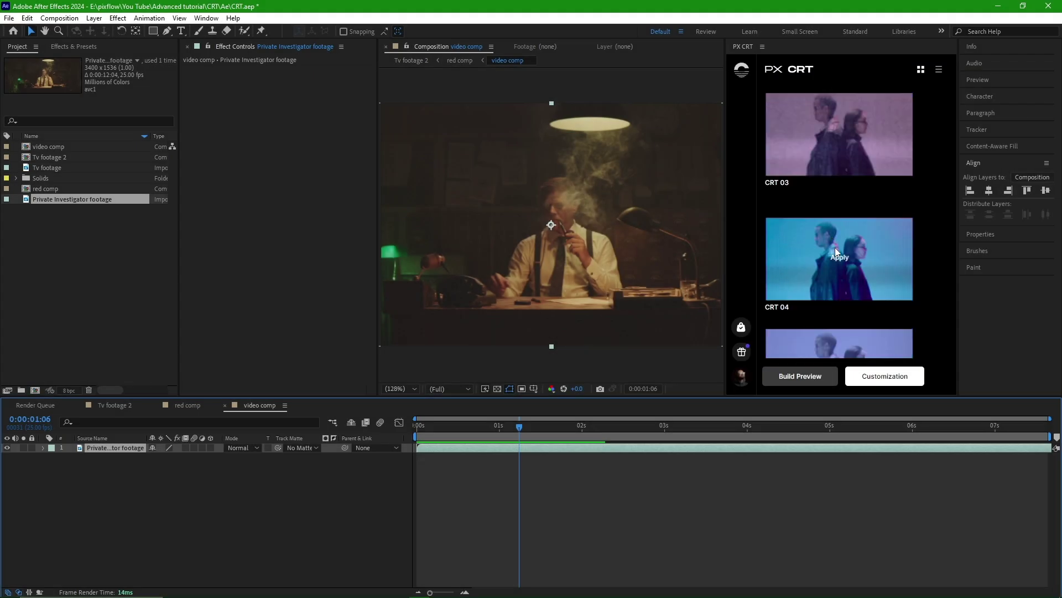
scroll(829, 248, "down", 4)
left_click(835, 259)
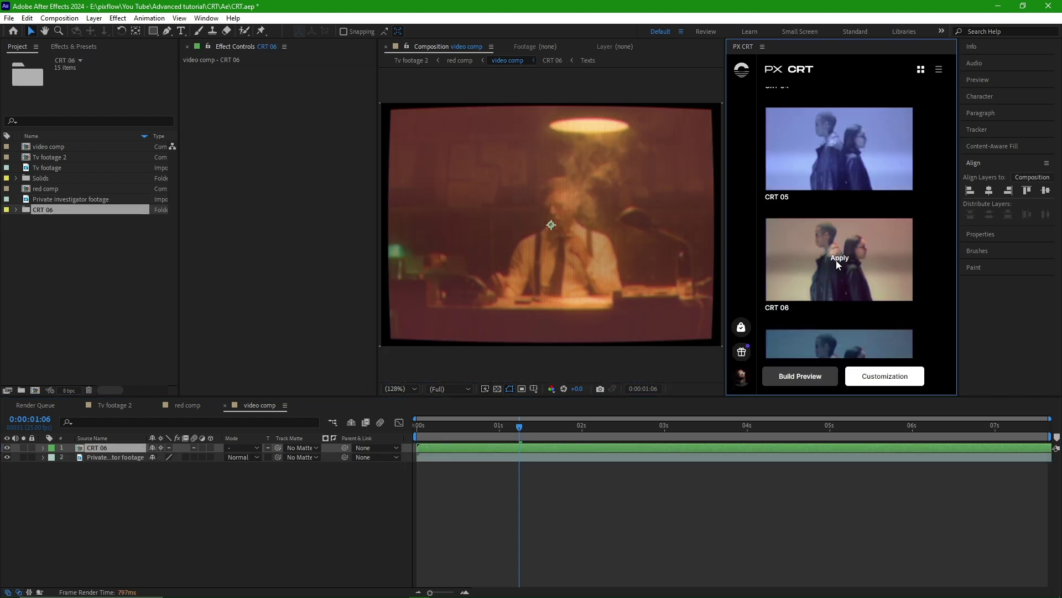
Step: Customize the CRT 06 pixels: compare shapes, choose the vertical-stripe one, set the size to 240 and raise the contrast slightly
left_click(861, 376)
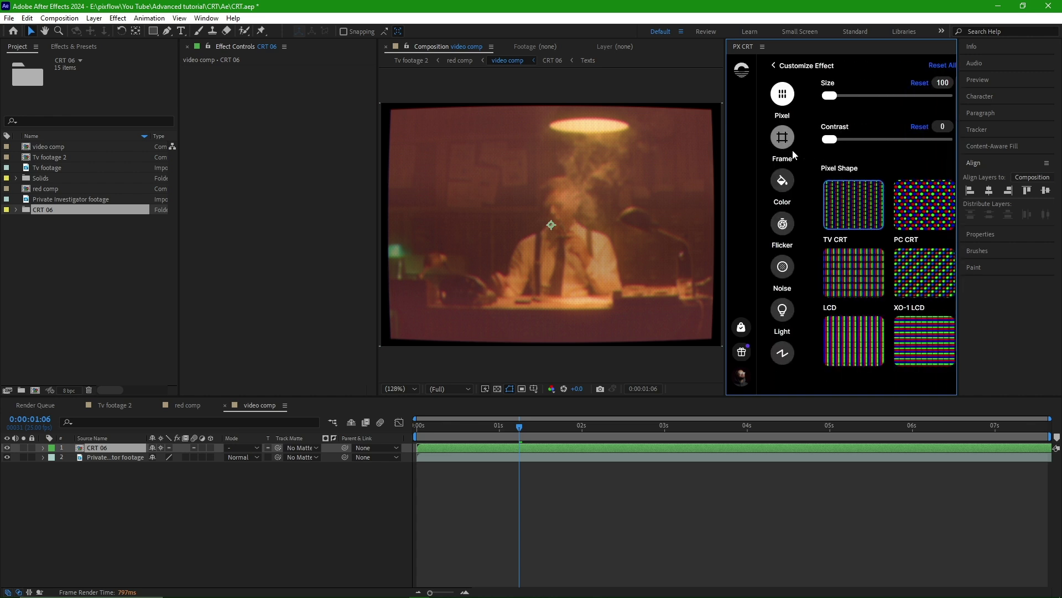
left_click(917, 207)
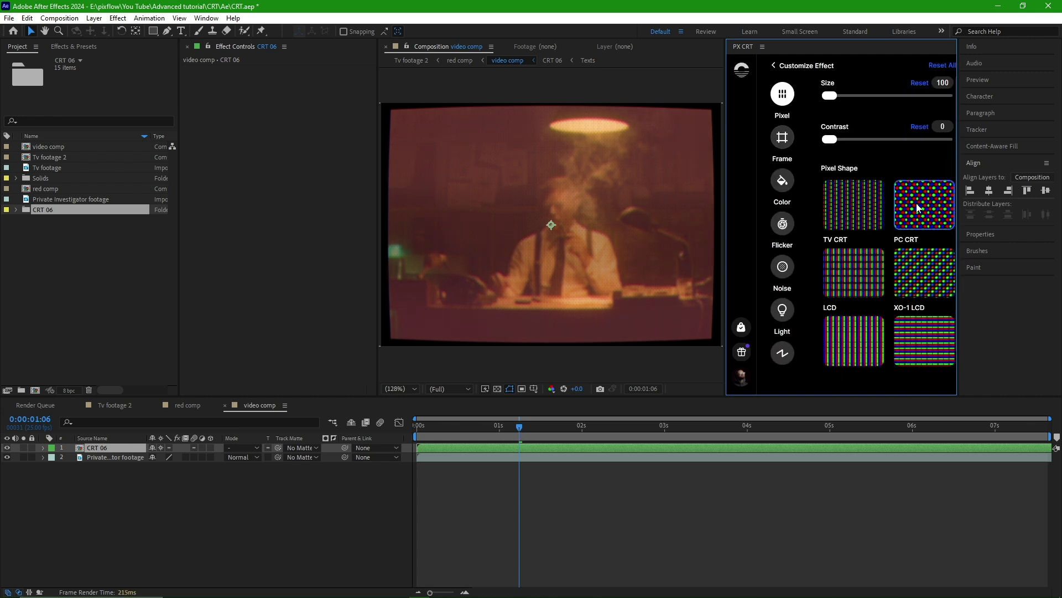
left_click(857, 285)
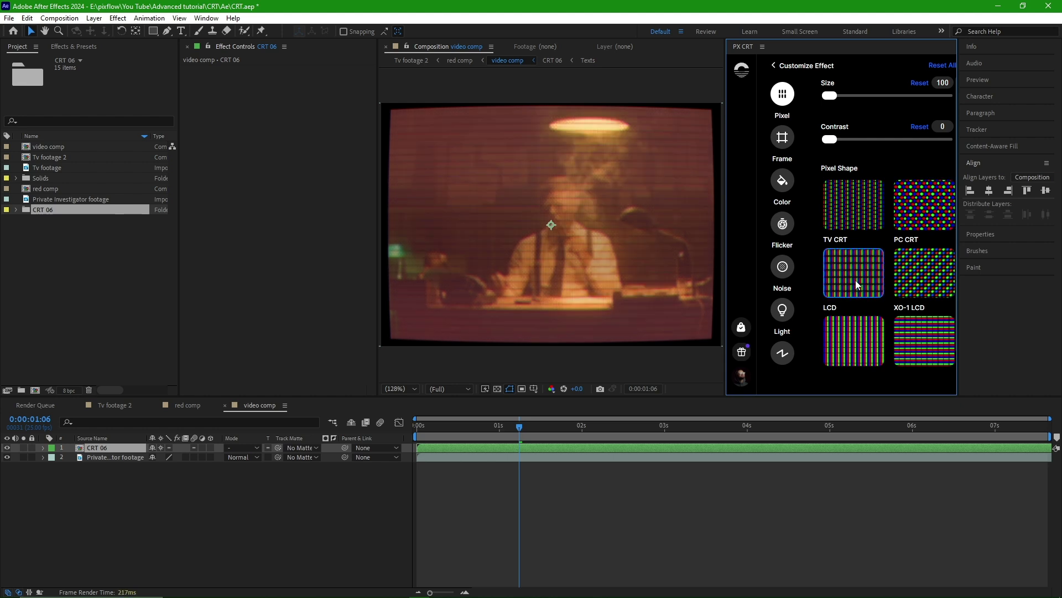
left_click(903, 335)
left_click(872, 336)
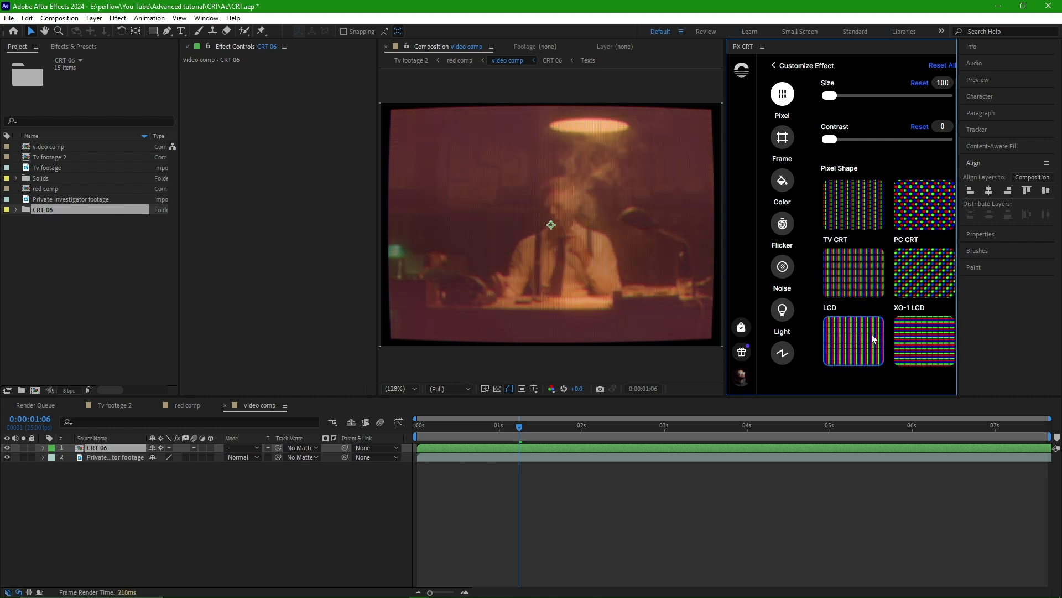
left_click_drag(833, 101, 876, 107)
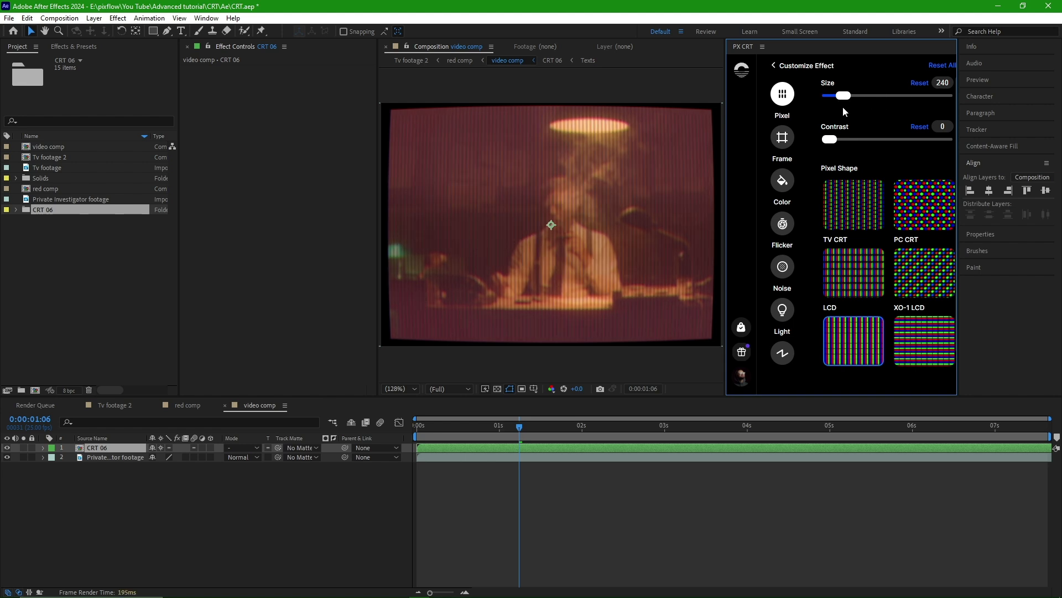
mouse_move(830, 139)
left_mouse_down()
mouse_move(858, 141)
mouse_move(848, 140)
left_mouse_up()
Step: Set the CRT frame's curve amount to 3 and its color temperature to 60 with a tint of -6
left_click(798, 142)
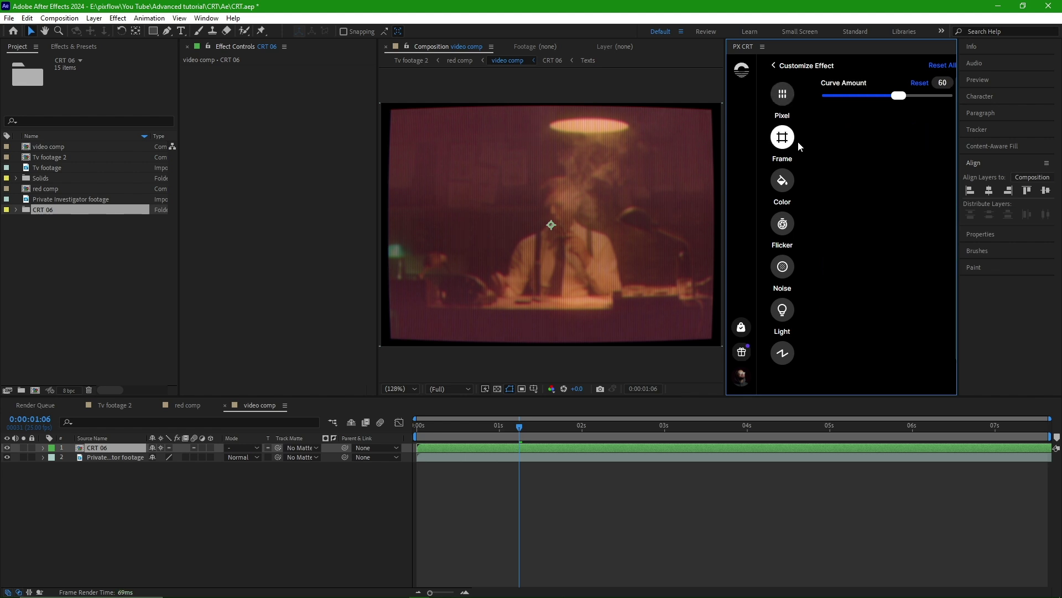
left_click_drag(836, 111, 835, 112)
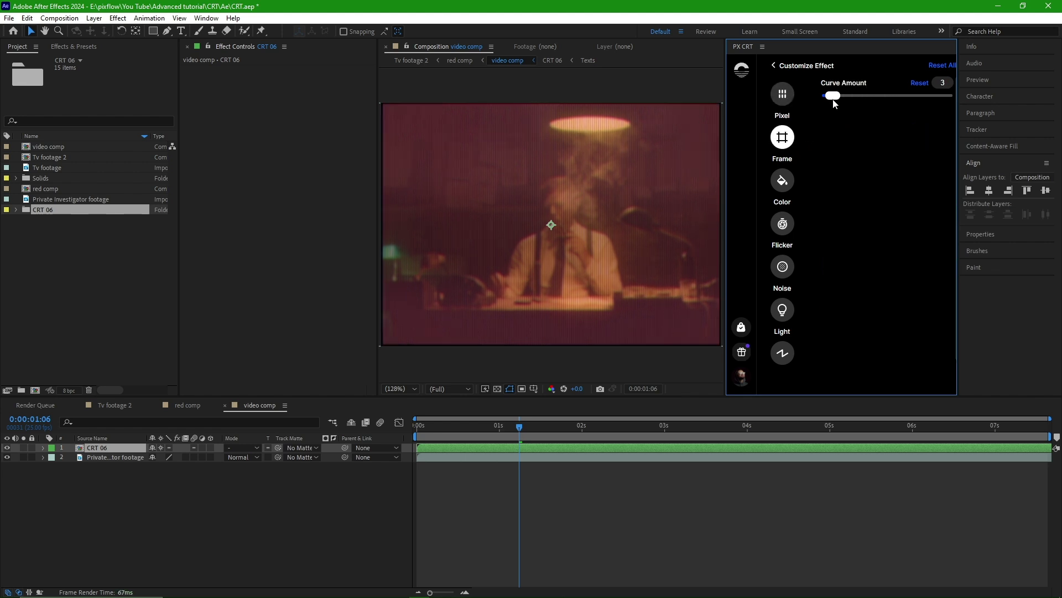
left_click(788, 182)
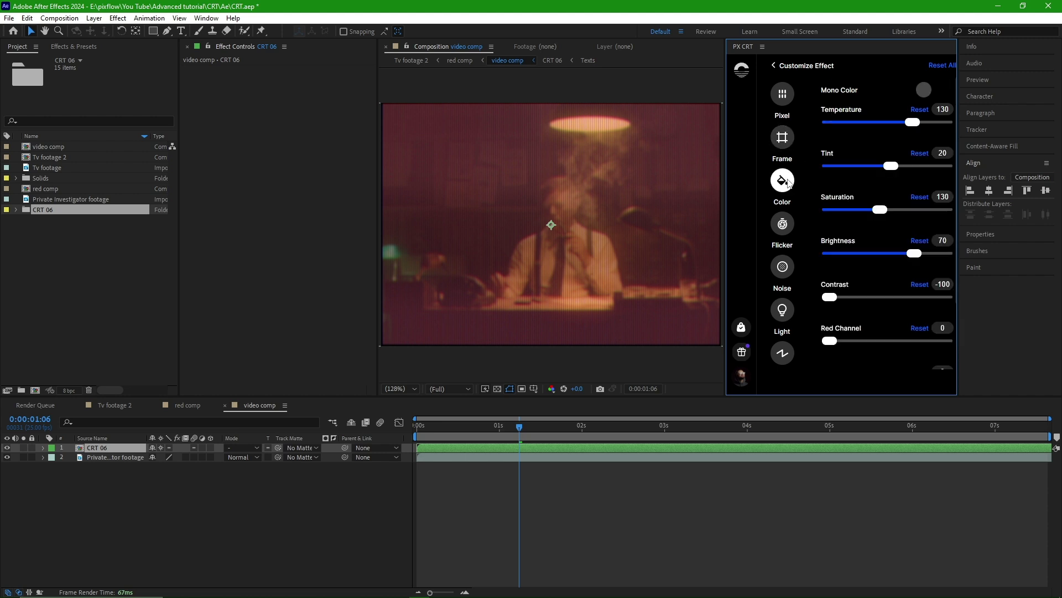
mouse_move(909, 123)
left_mouse_down()
mouse_move(884, 123)
mouse_move(901, 124)
left_mouse_up()
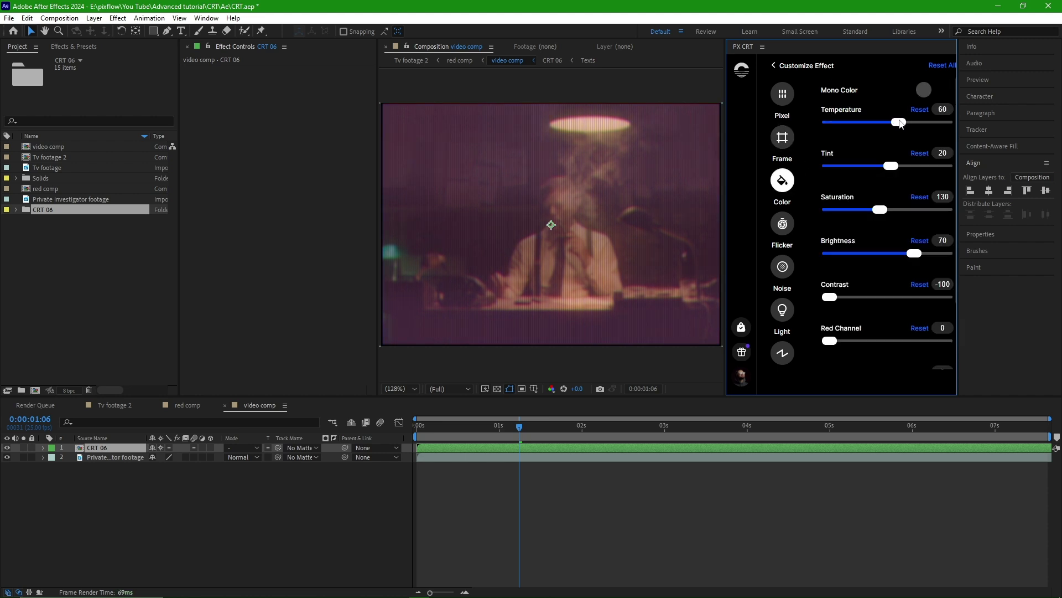
left_click_drag(892, 171, 889, 167)
Step: Set the CRT effect's light radius to 10 and preview video comp from the start
left_click(782, 311)
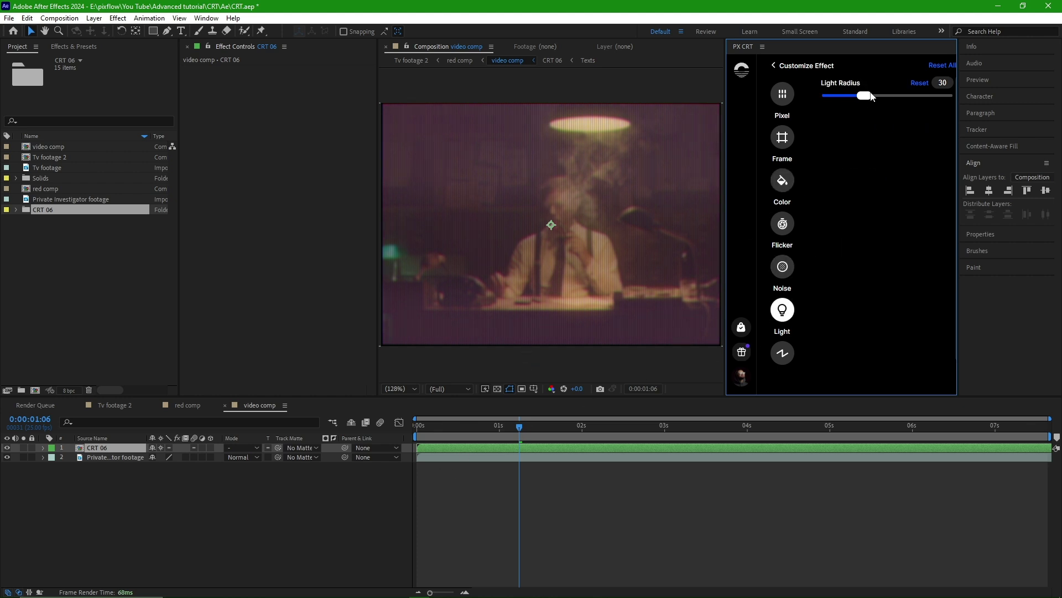
left_click_drag(870, 97, 843, 101)
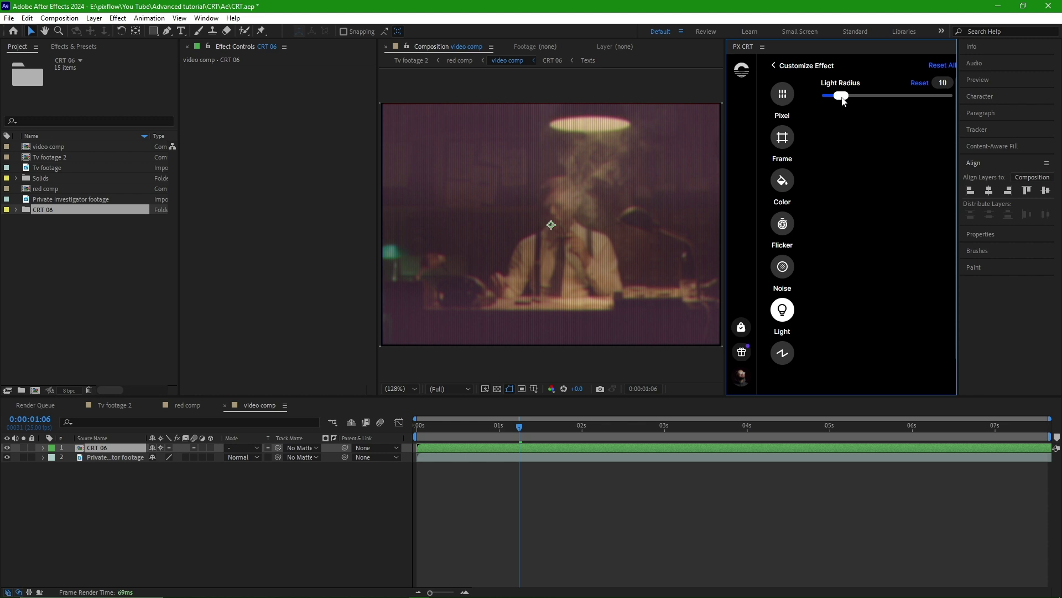
key("space")
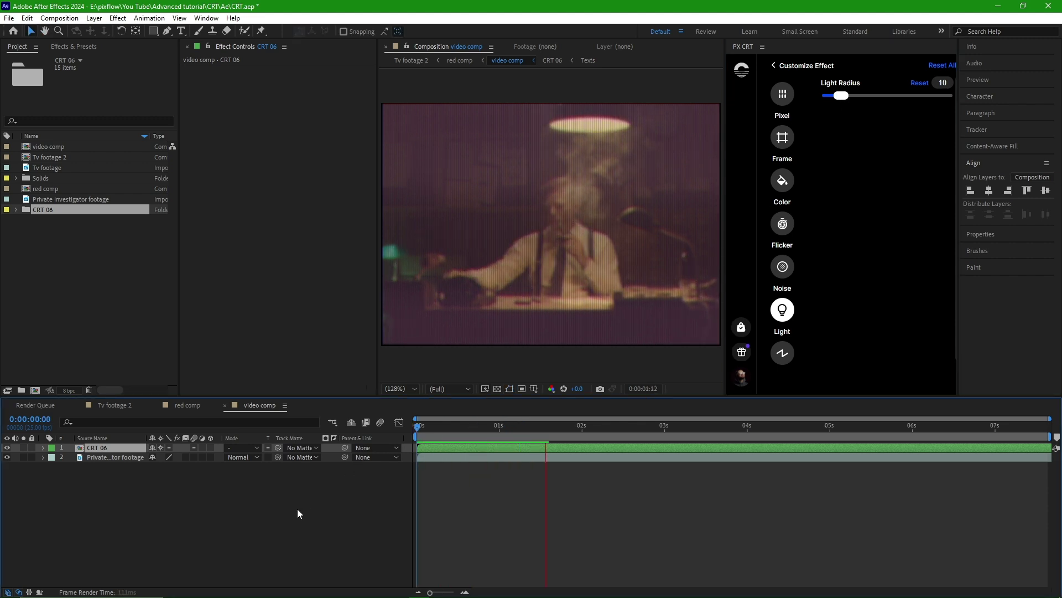
key("space")
Step: In Tv footage 2, solo the Tv footage layer and key out its green screen with Keylight (1.2)
left_click(115, 406)
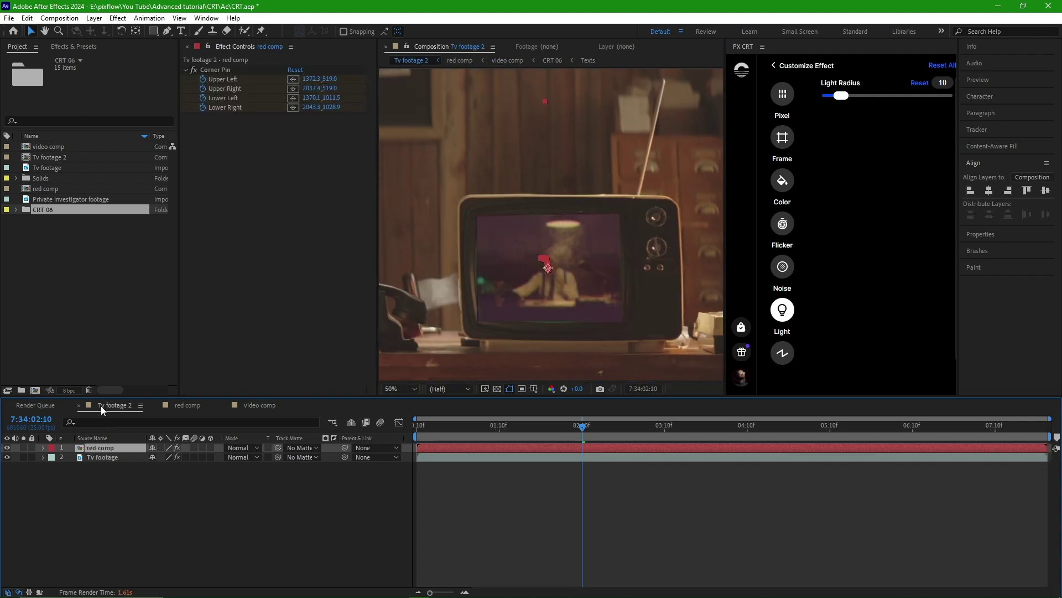
left_click(24, 459)
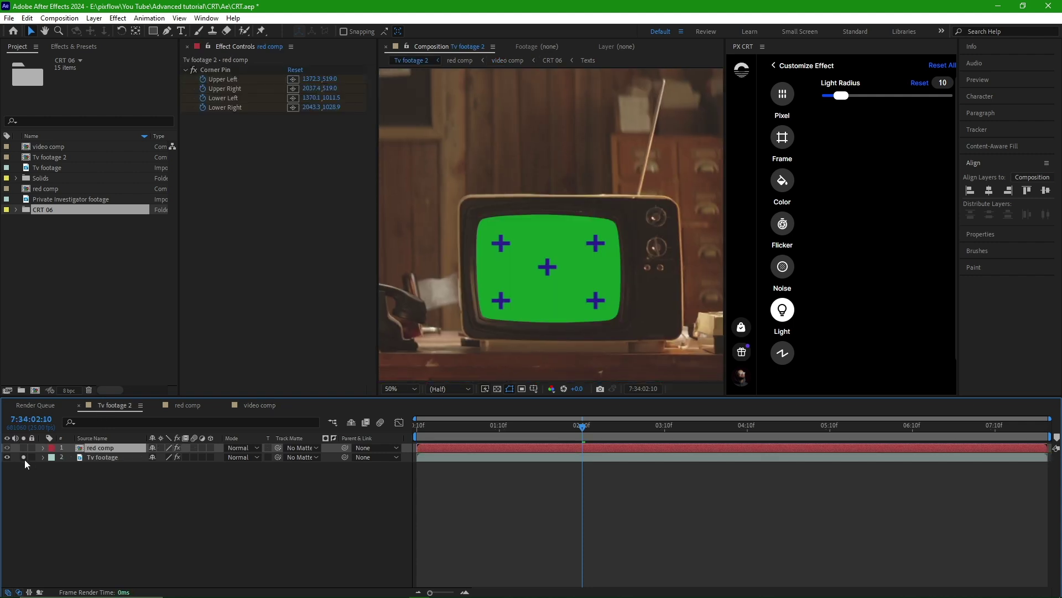
left_click(78, 50)
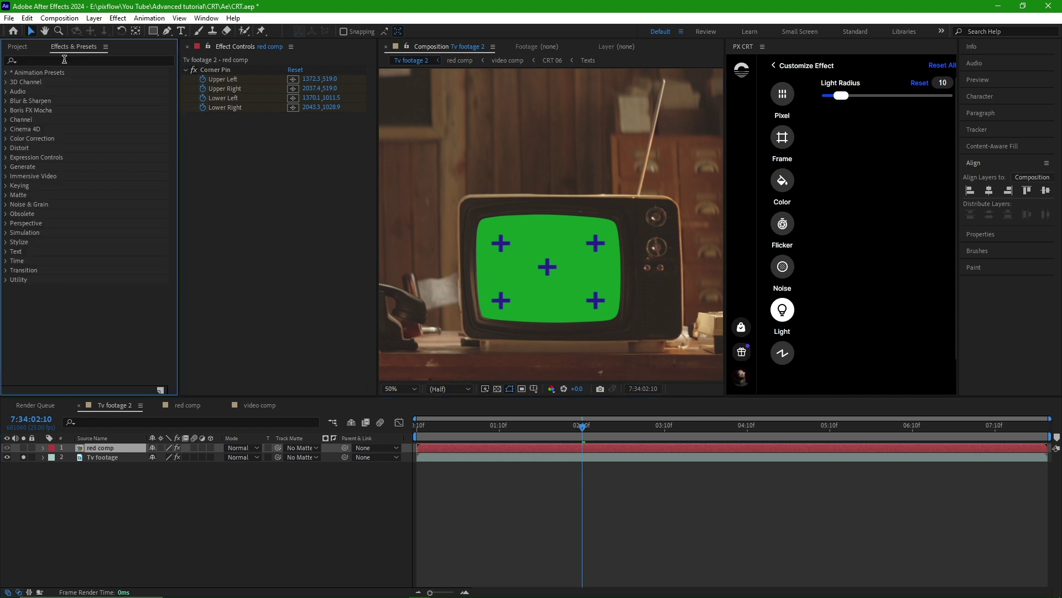
left_click(64, 60)
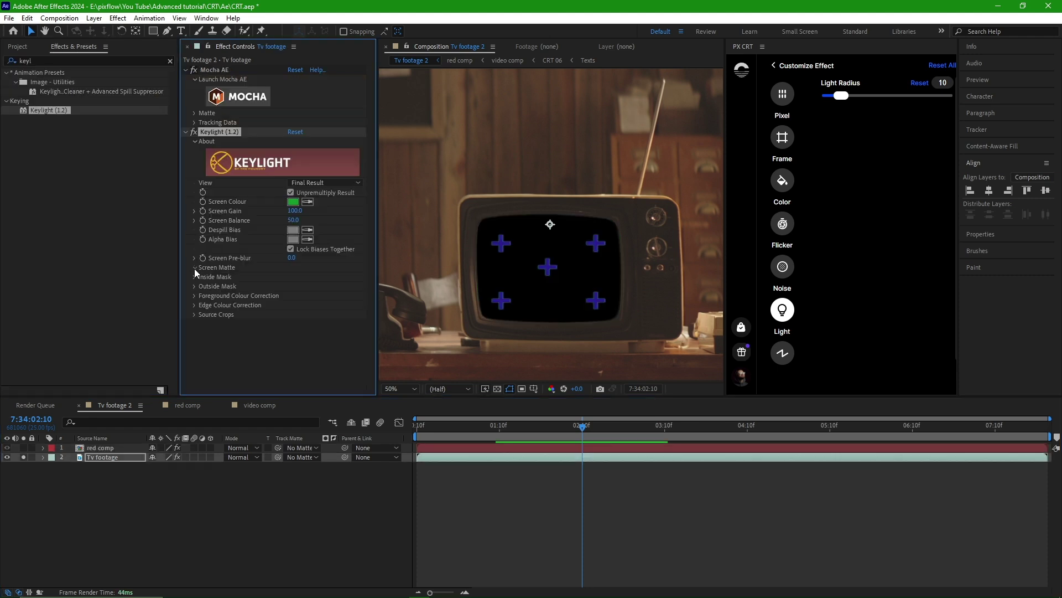
left_click(194, 268)
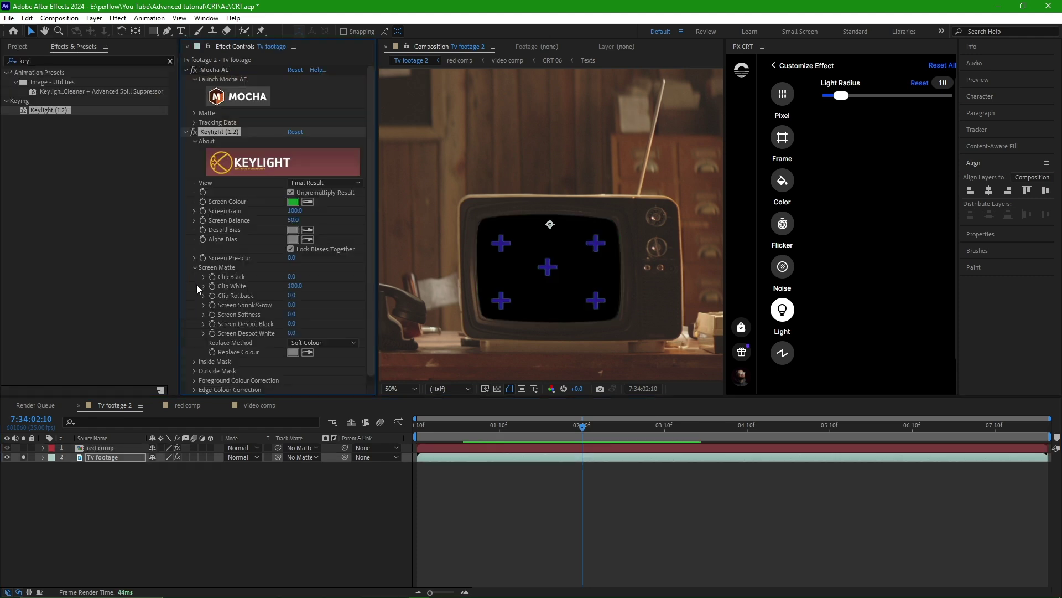
Step: Set Keylight's Screen Despot White to 17.8, unsolo Tv footage and place the red comp layer beneath it
left_click(294, 332)
type("10")
key("Return")
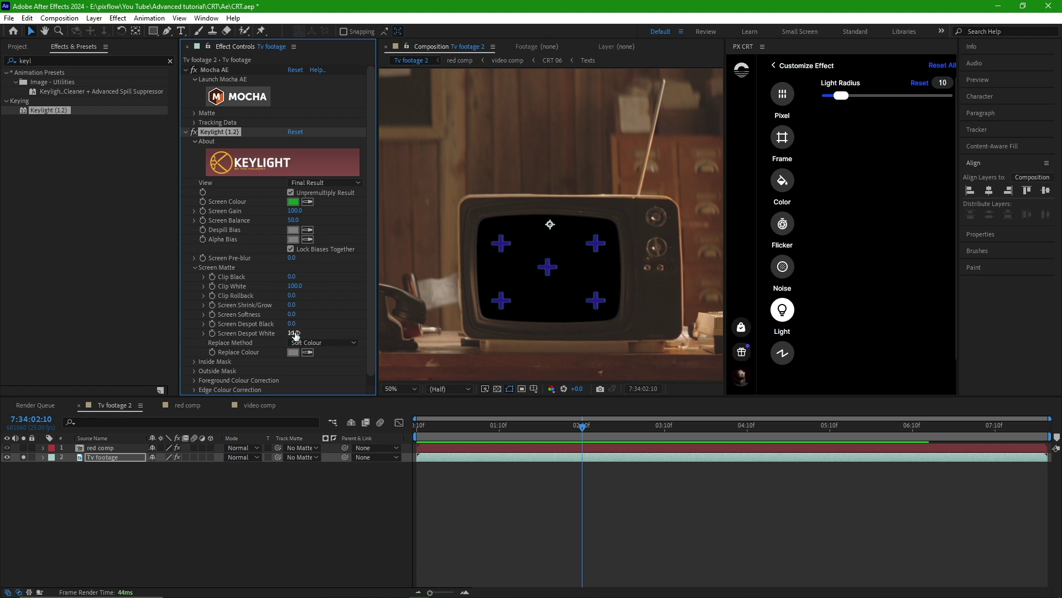
left_click_drag(295, 334, 318, 337)
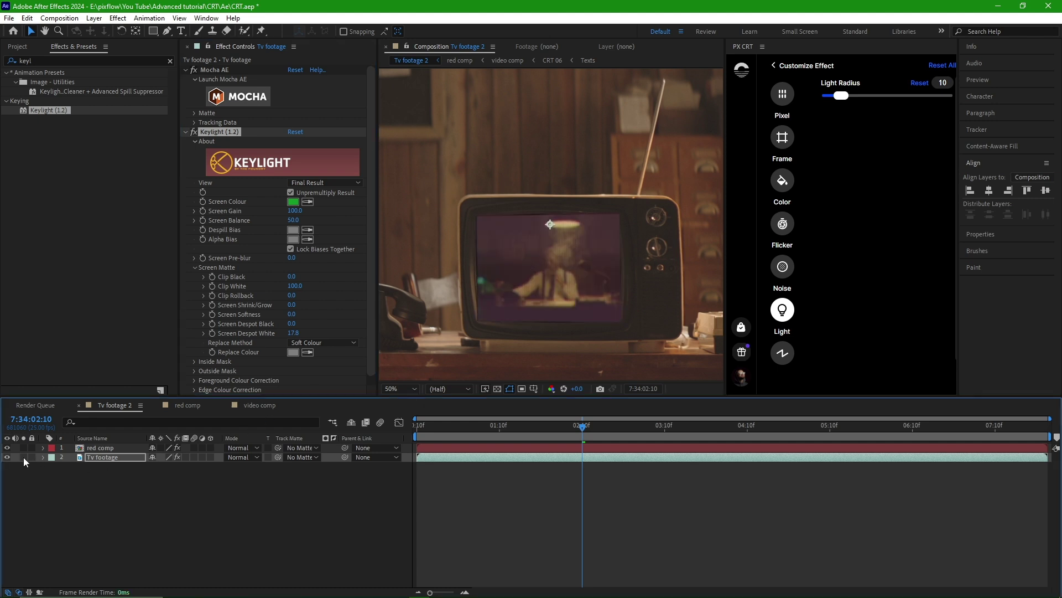
left_click_drag(93, 453, 94, 467)
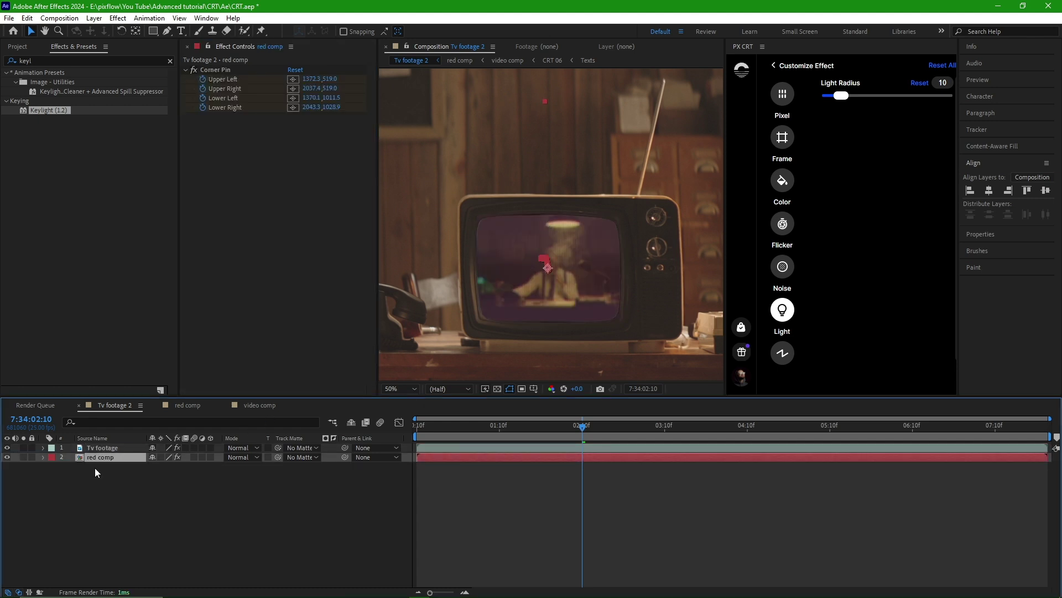
Step: Deselect the layers and preview the Tv footage 2 composition from its start to check the keyed TV screen
left_click(141, 483)
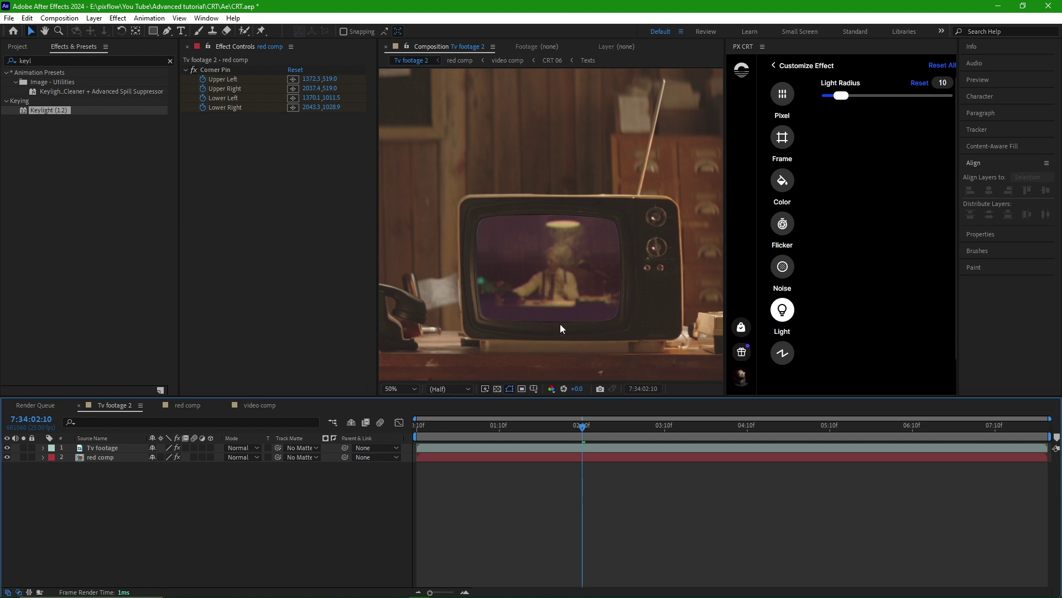
left_click(400, 389)
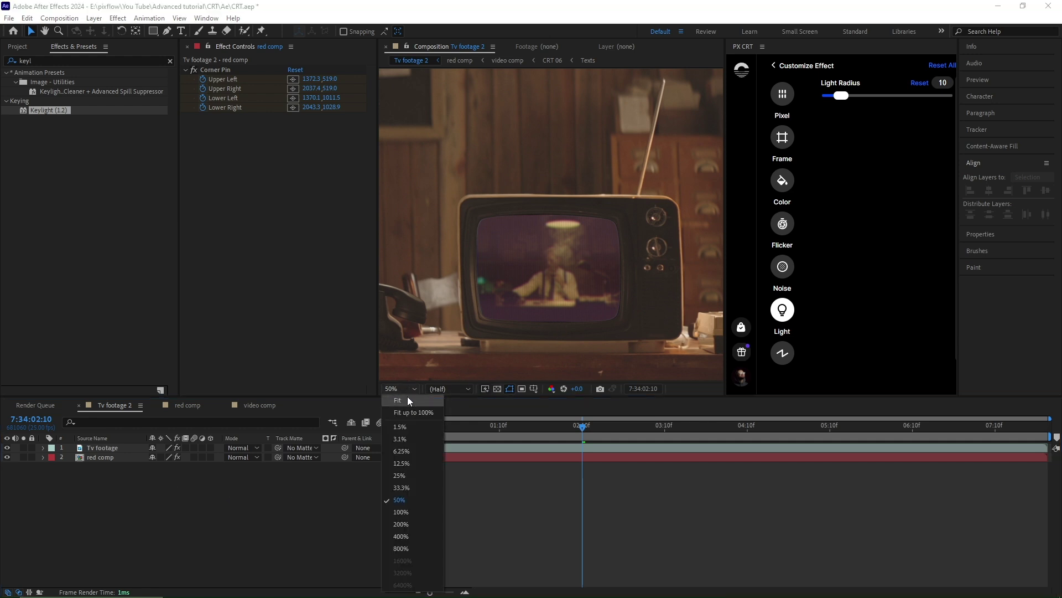
left_click(404, 469)
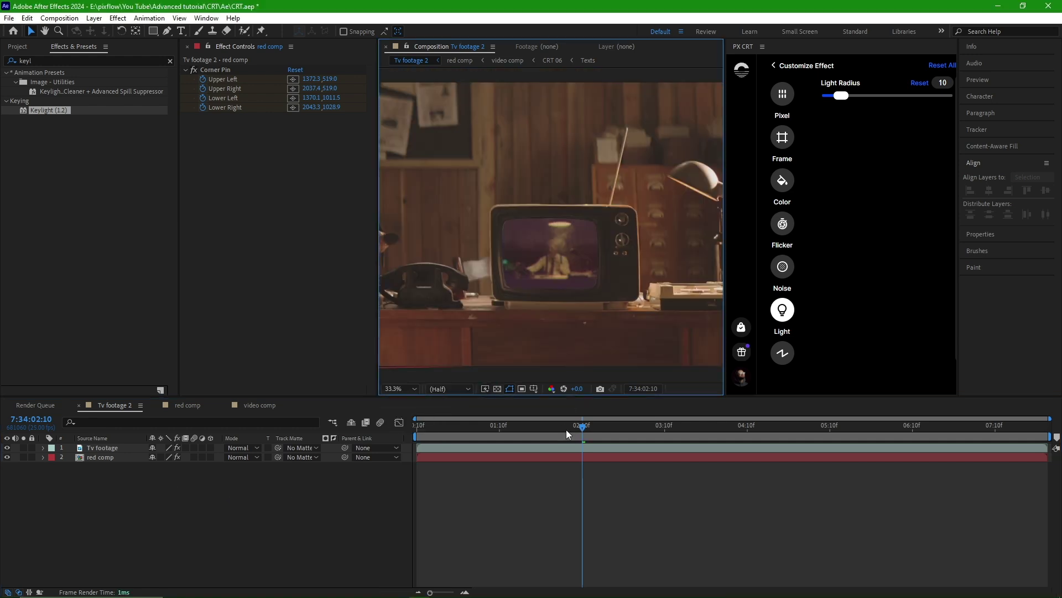
key("Home")
key("space")
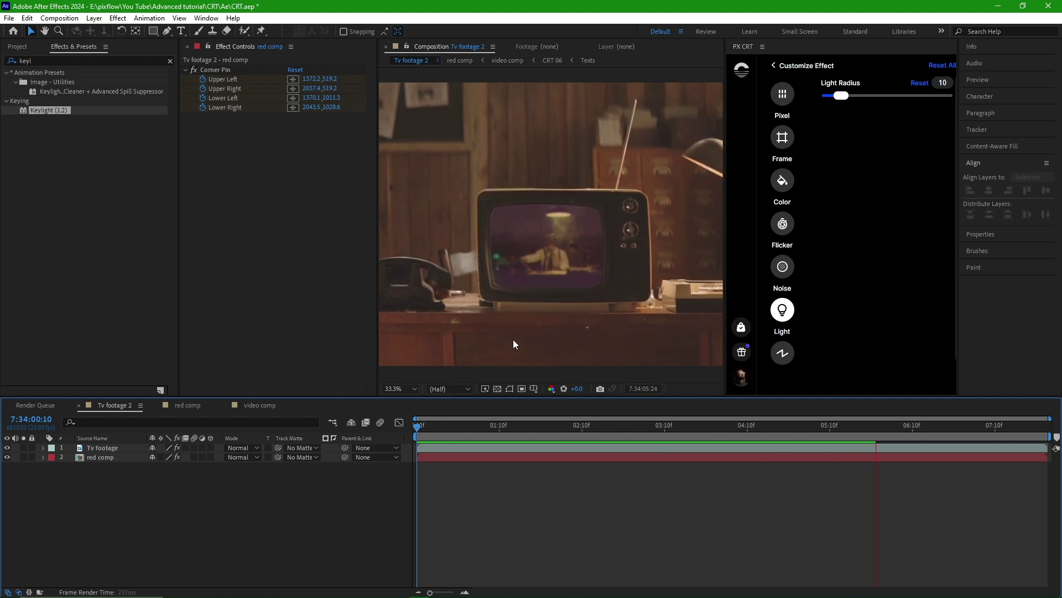
key("space")
Step: Replace the effects search with "lev" to find the Levels color correction effect
left_click(170, 60)
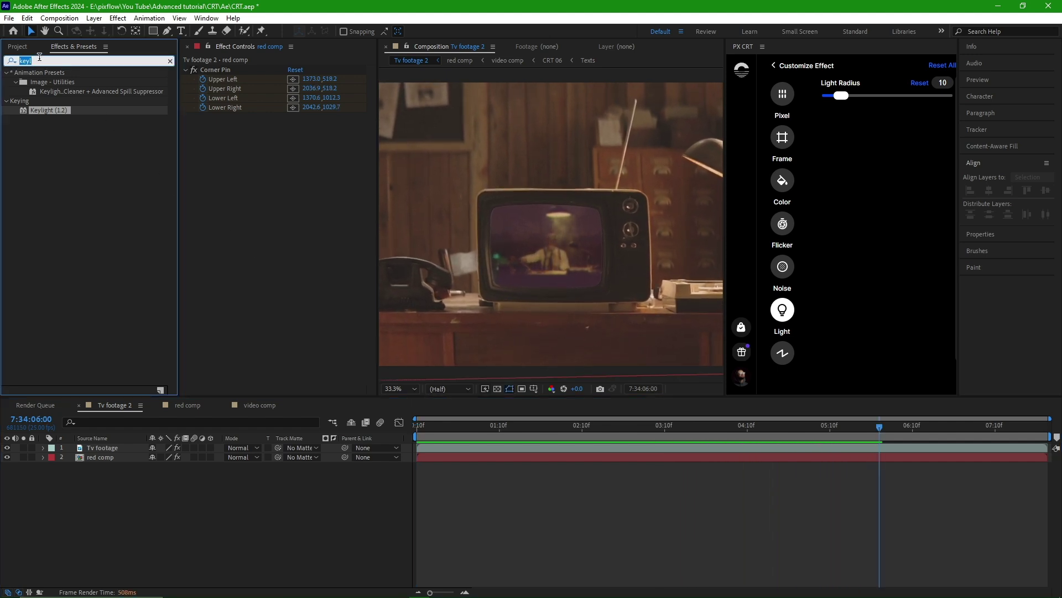
left_click(40, 59)
type("le")
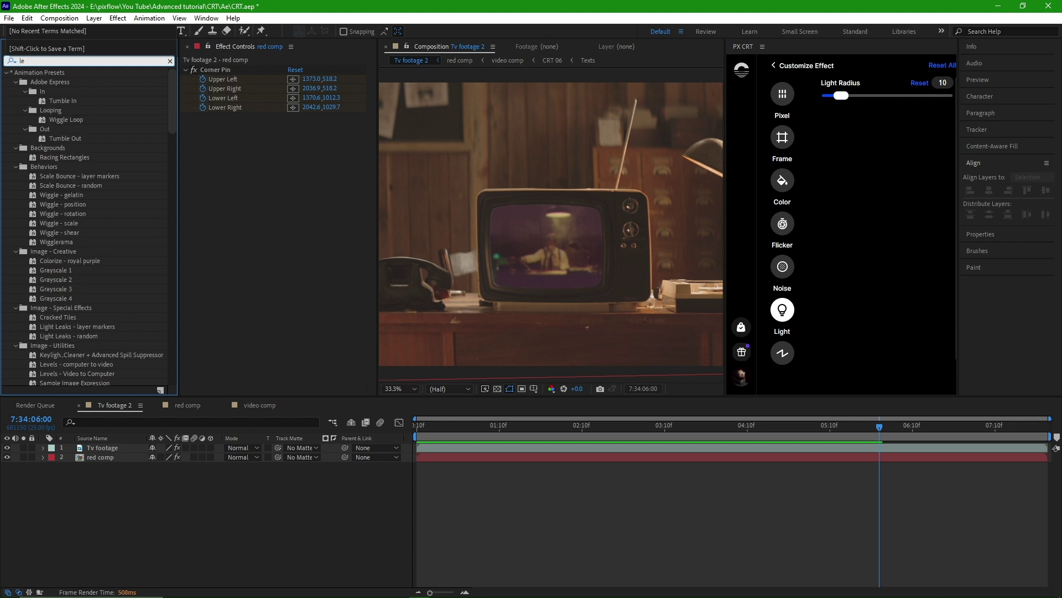
type("v")
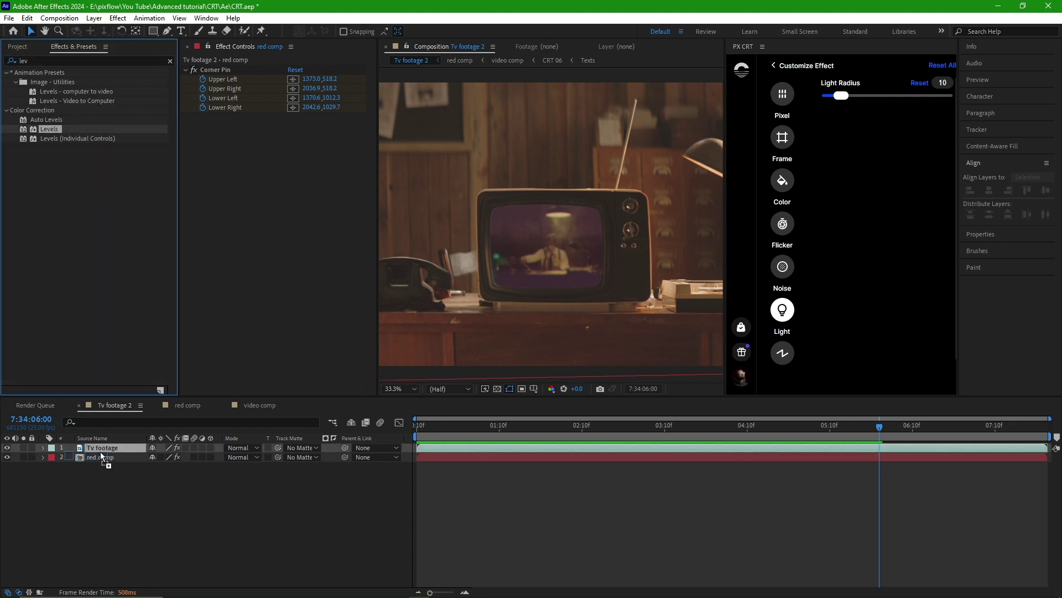